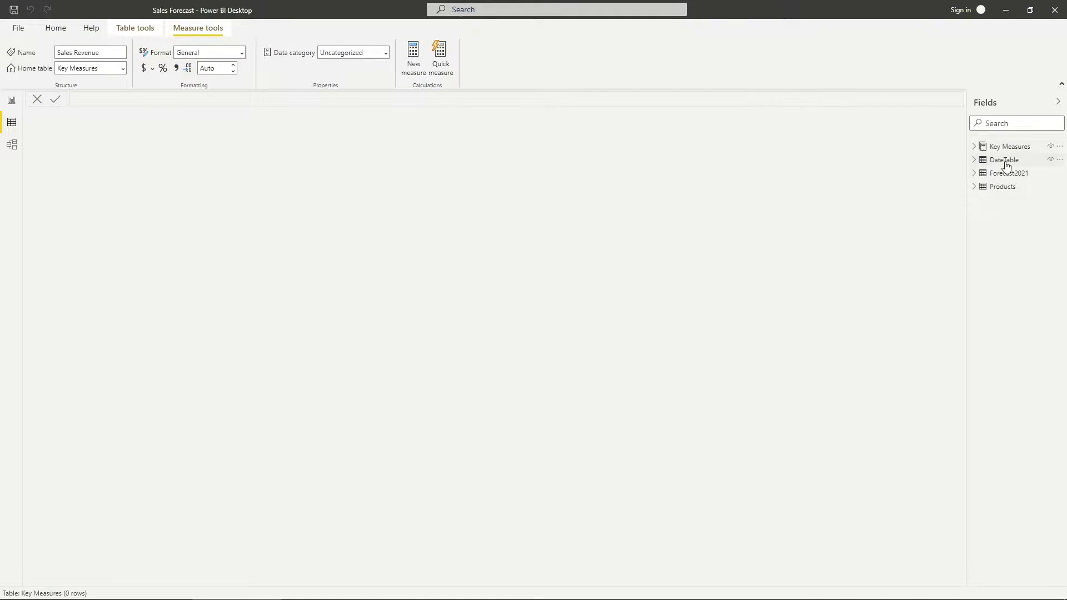
- Preview the DateTable, Forecast2021 and Products tables in the Fields pane
{"action": "left_click", "coordinate": [1013, 161]}
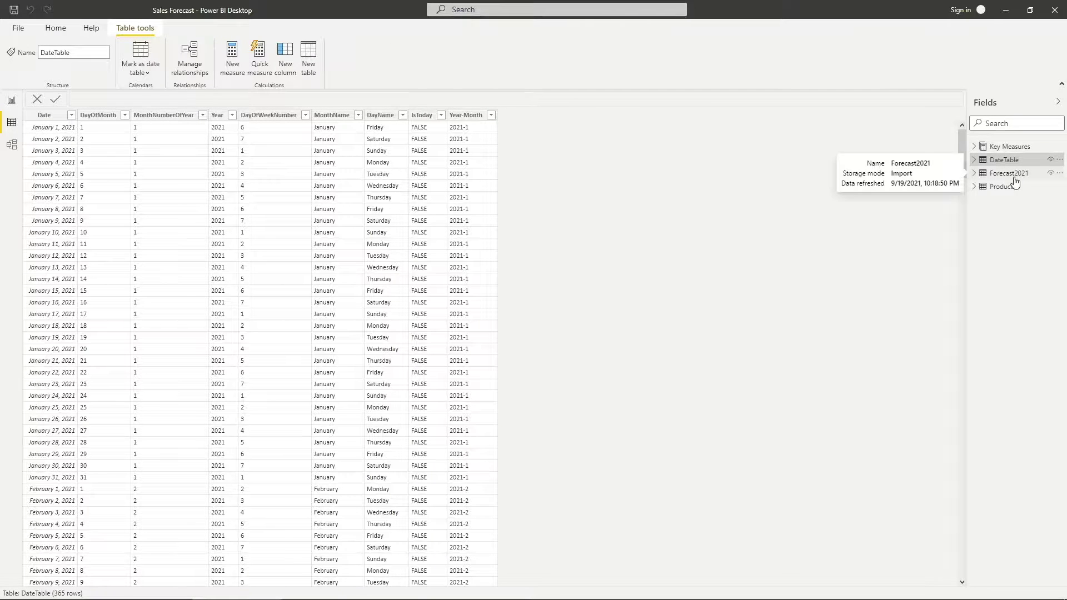
{"action": "scroll", "coordinate": [727, 229], "scroll_direction": "down", "scroll_amount": 10}
{"action": "left_click", "coordinate": [1017, 174]}
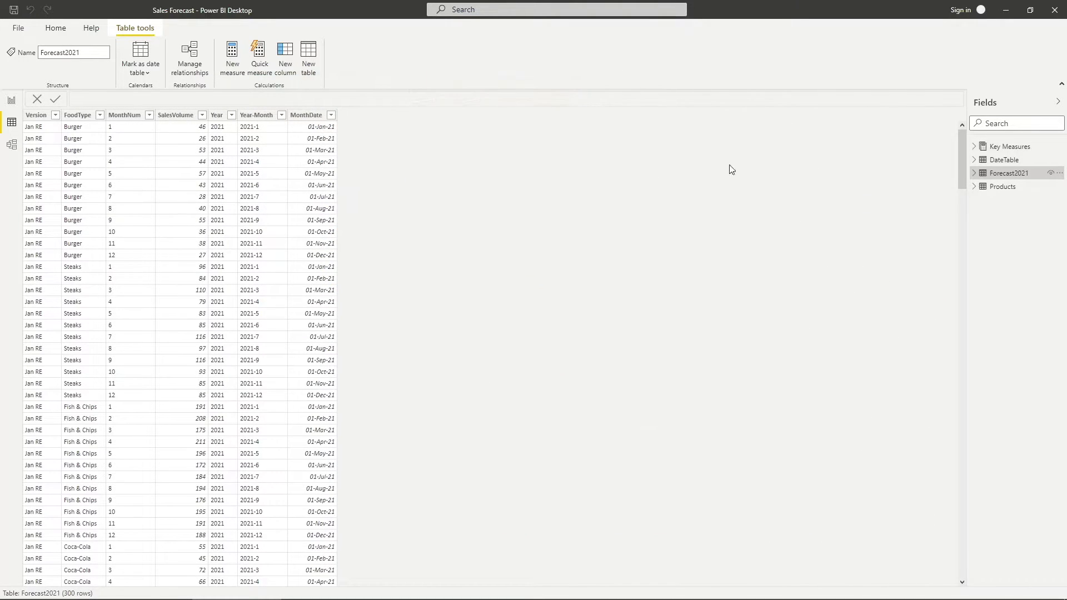
{"action": "left_click", "coordinate": [1026, 189]}
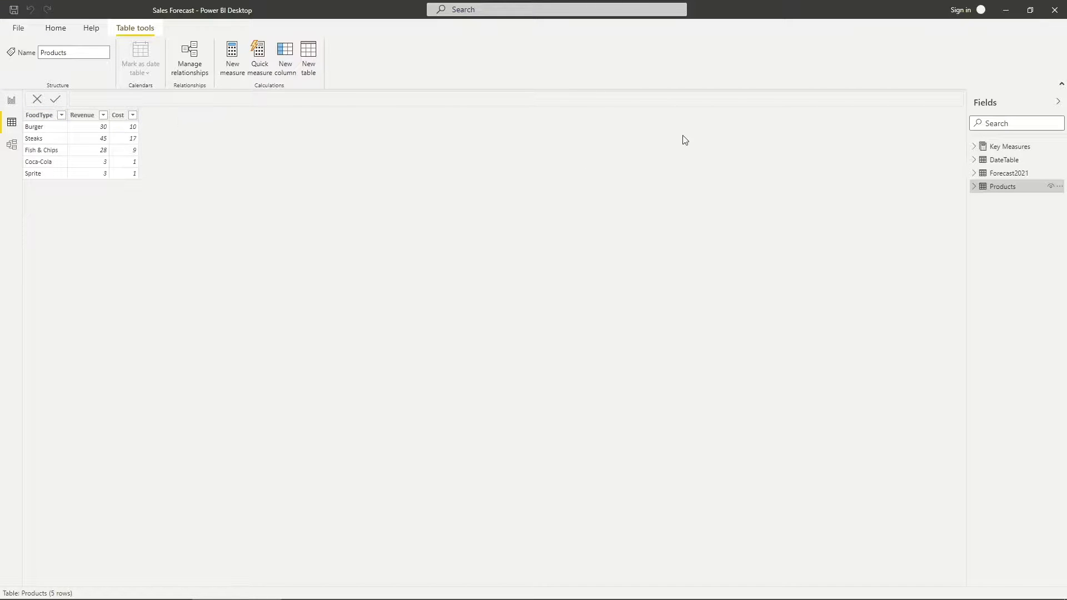
- Expand Key Measures to view the Sales Revenue SUMX formula, then show Forecast2021's data
{"action": "left_click", "coordinate": [974, 147]}
{"action": "left_click", "coordinate": [1019, 161]}
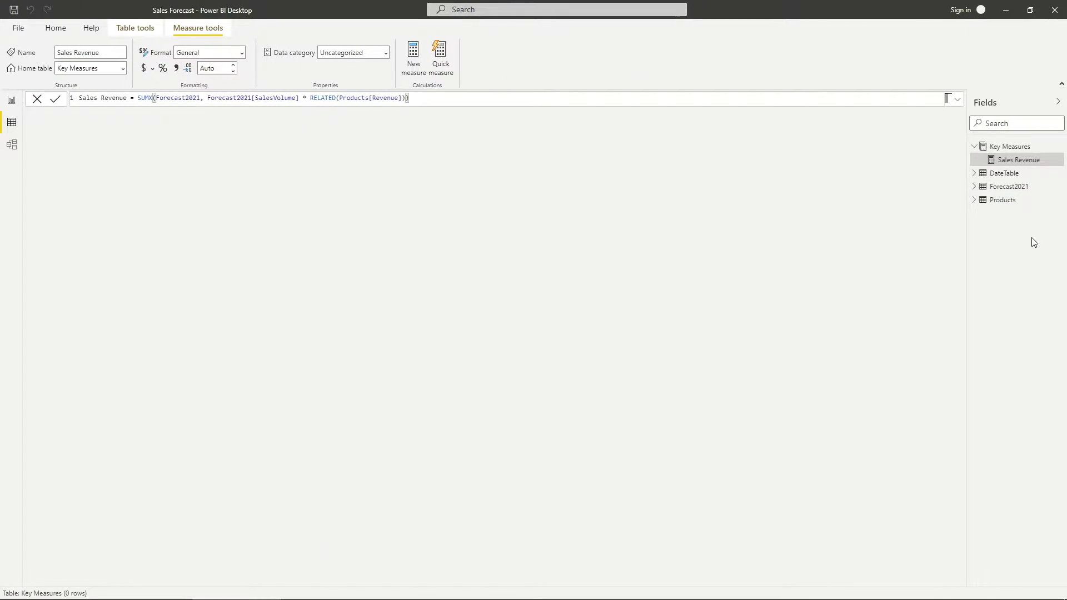
{"action": "left_click", "coordinate": [987, 186]}
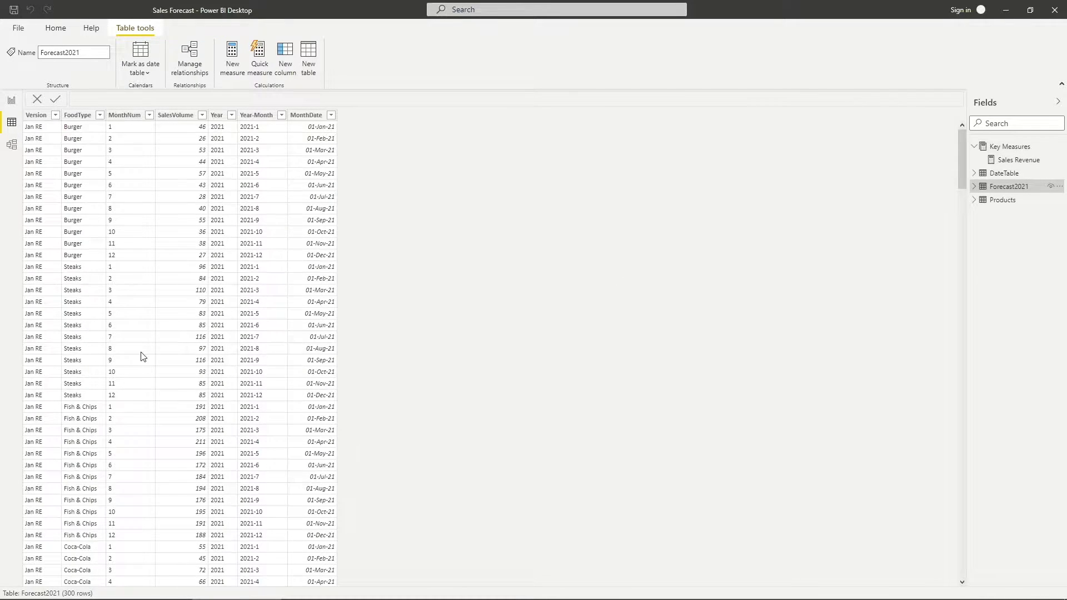
- Scroll through Forecast2021's 300 rows of monthly SalesVolume by version and food type
{"action": "scroll", "coordinate": [184, 326], "scroll_direction": "down", "scroll_amount": 10}
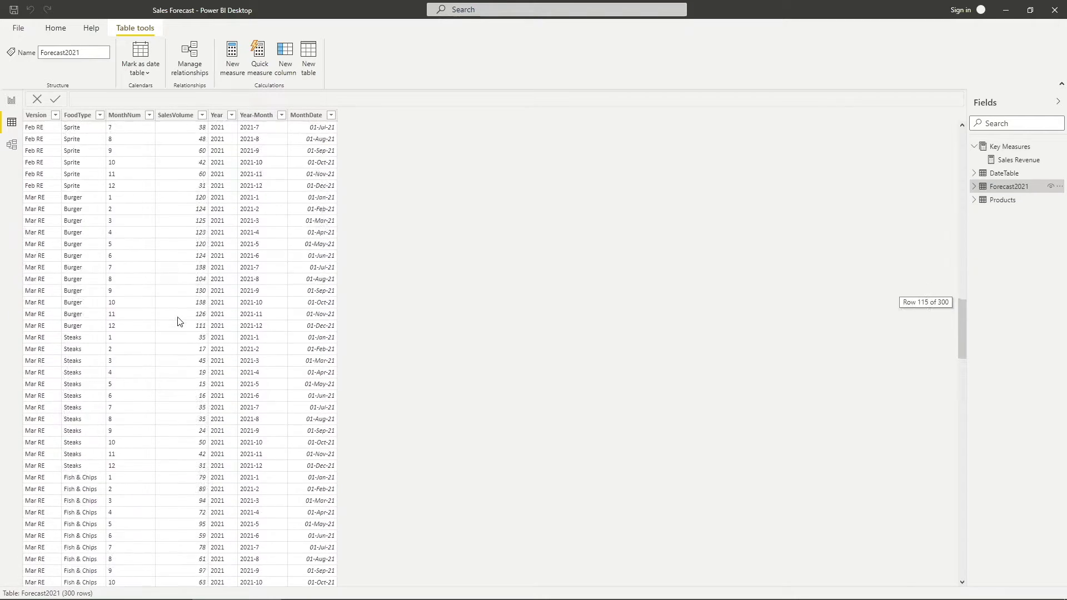
{"action": "scroll", "coordinate": [139, 312], "scroll_direction": "up", "scroll_amount": 3}
{"action": "scroll", "coordinate": [117, 307], "scroll_direction": "up", "scroll_amount": 10}
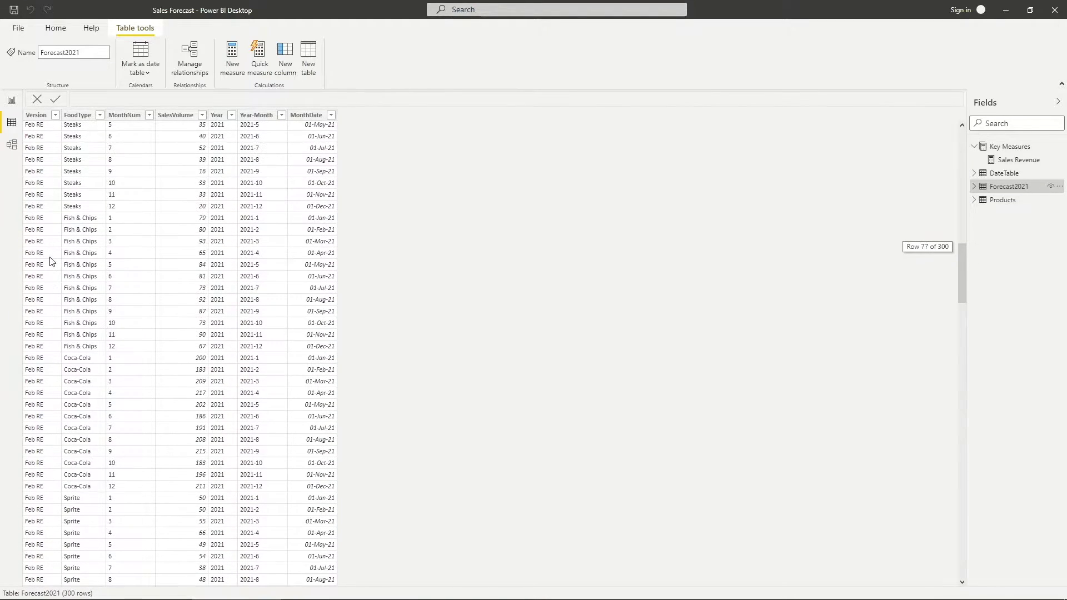
{"action": "scroll", "coordinate": [50, 261], "scroll_direction": "up", "scroll_amount": 14}
{"action": "scroll", "coordinate": [50, 262], "scroll_direction": "down", "scroll_amount": 4}
{"action": "scroll", "coordinate": [127, 250], "scroll_direction": "up", "scroll_amount": 11}
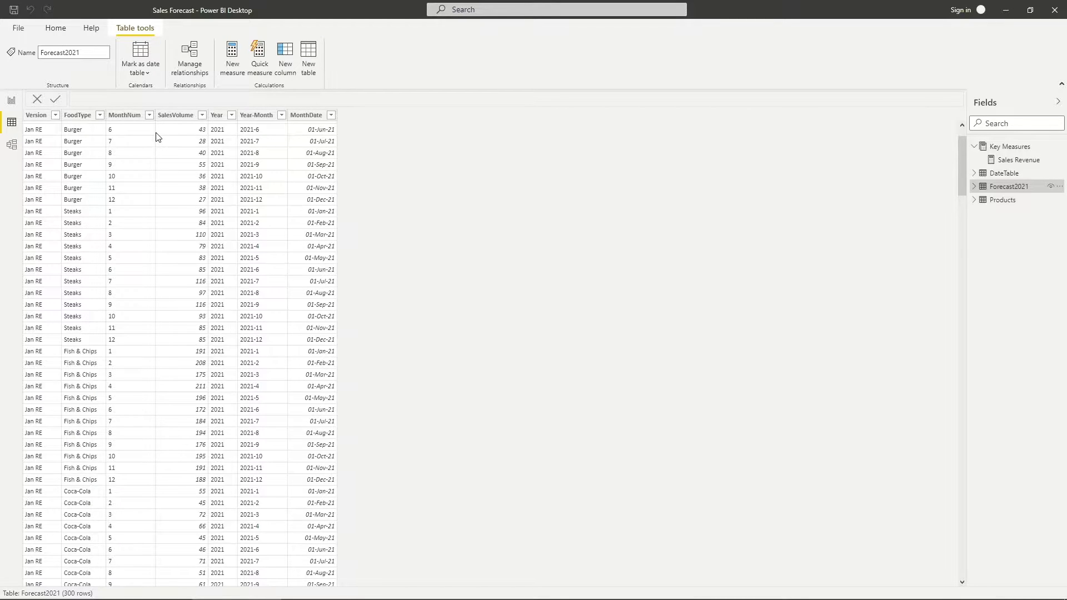
- In Power Query Editor, create a blank query with the formula = Forecast2021
{"action": "left_click", "coordinate": [58, 28]}
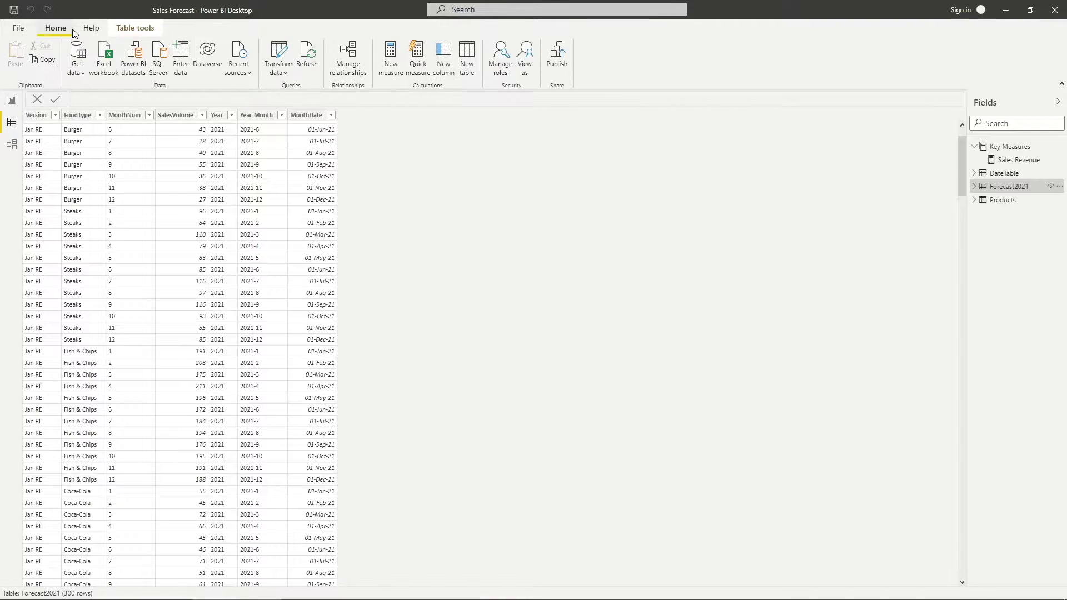
{"action": "left_click", "coordinate": [282, 55]}
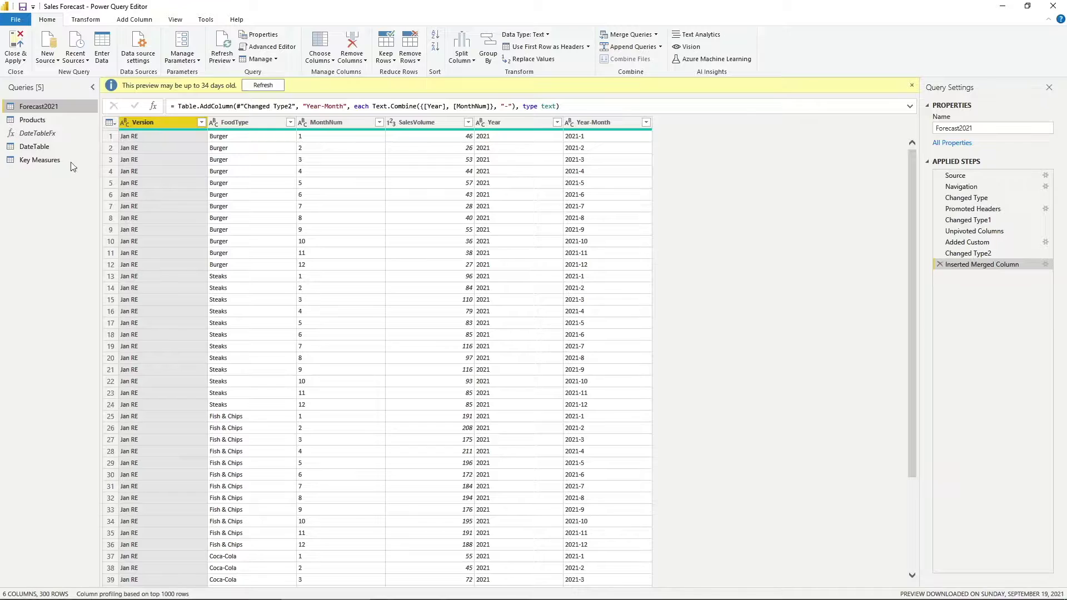
{"action": "left_click", "coordinate": [53, 58]}
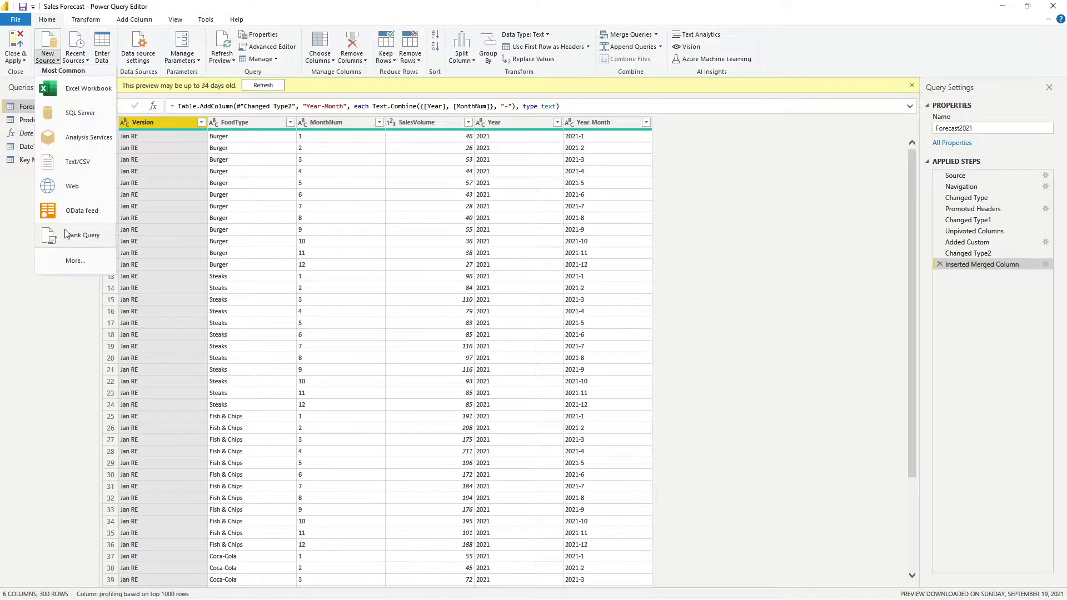
{"action": "left_click", "coordinate": [67, 235]}
{"action": "type", "text": "= Fore"}
{"action": "key", "text": "Tab"}
{"action": "key", "text": "Return"}
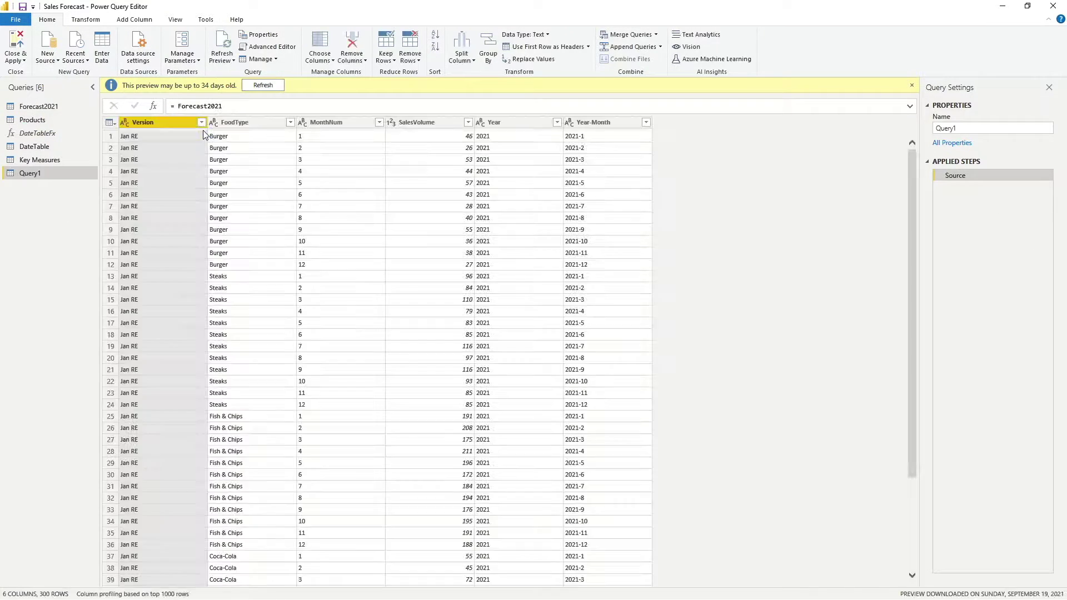
- Keep only the Version column, remove duplicates, and add an Index column starting at 1
{"action": "right_click", "coordinate": [156, 122]}
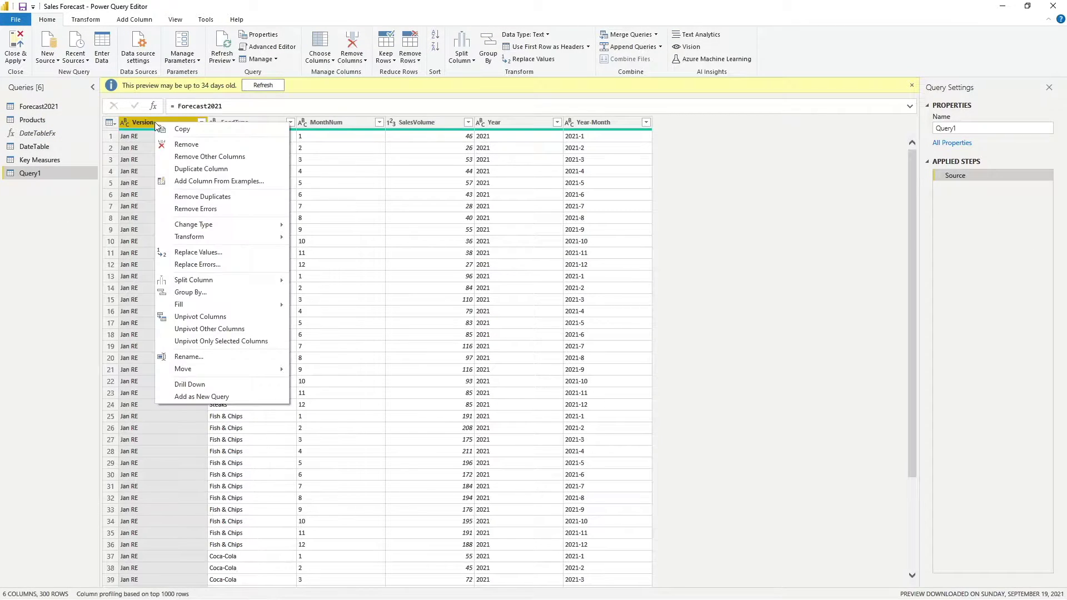
{"action": "left_click", "coordinate": [176, 158]}
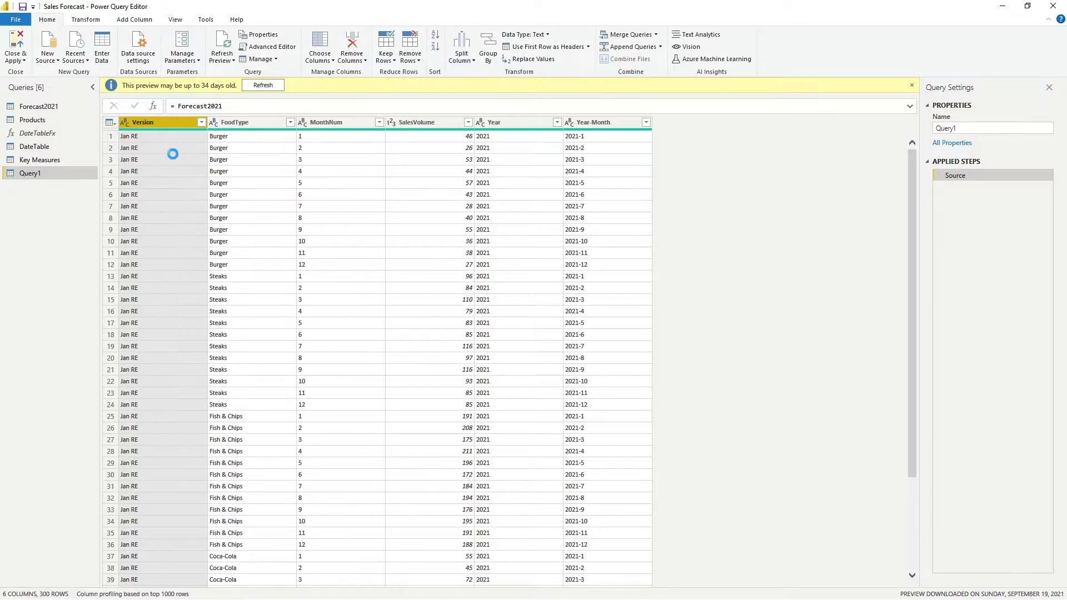
{"action": "right_click", "coordinate": [171, 110]}
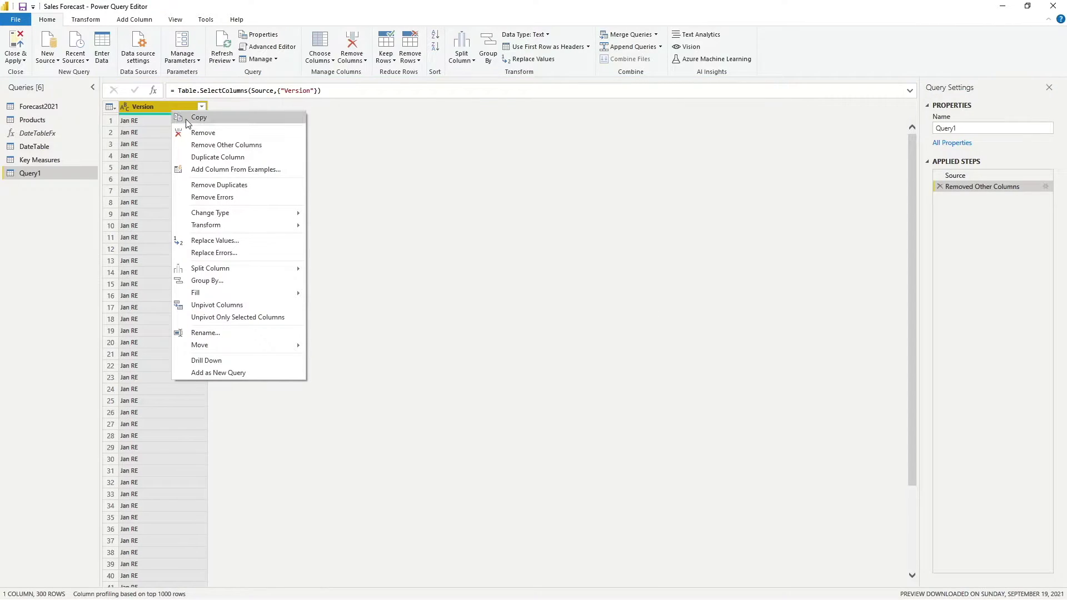
{"action": "left_click", "coordinate": [212, 186]}
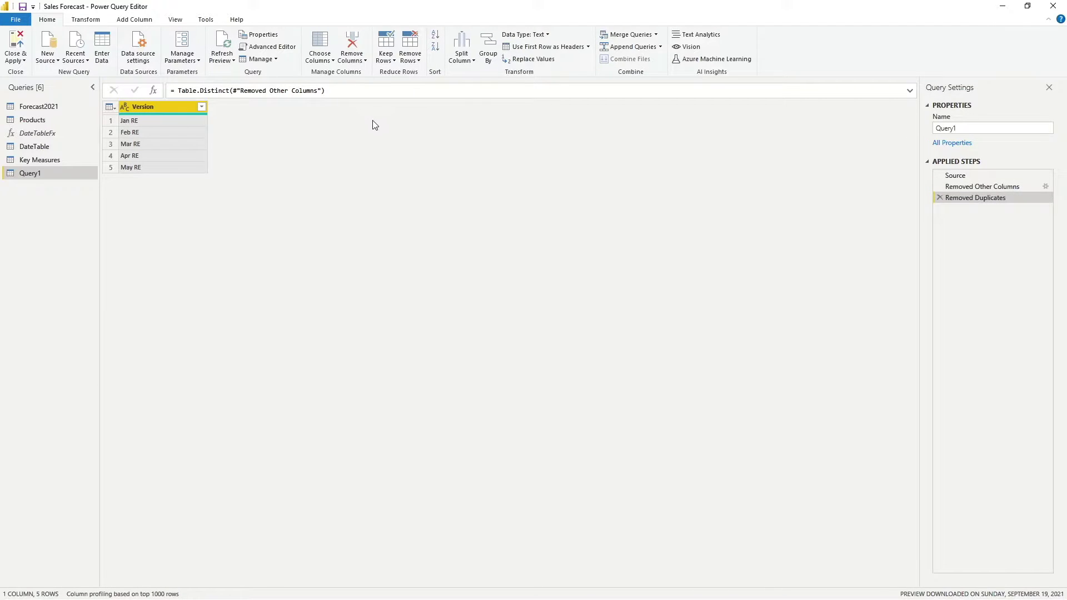
{"action": "left_click", "coordinate": [135, 20]}
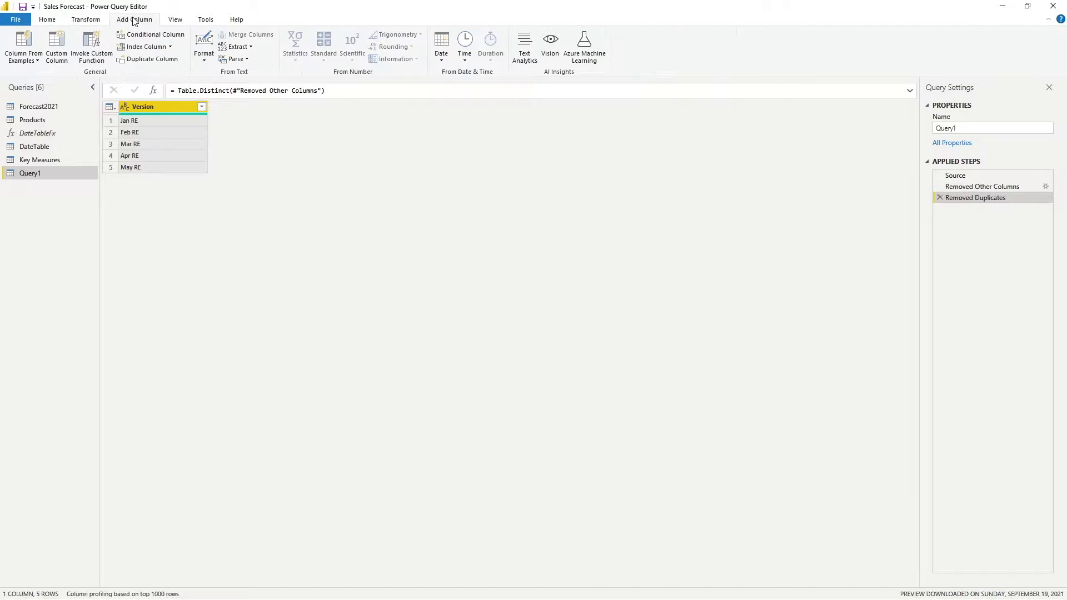
{"action": "left_click", "coordinate": [146, 47]}
{"action": "left_click", "coordinate": [157, 76]}
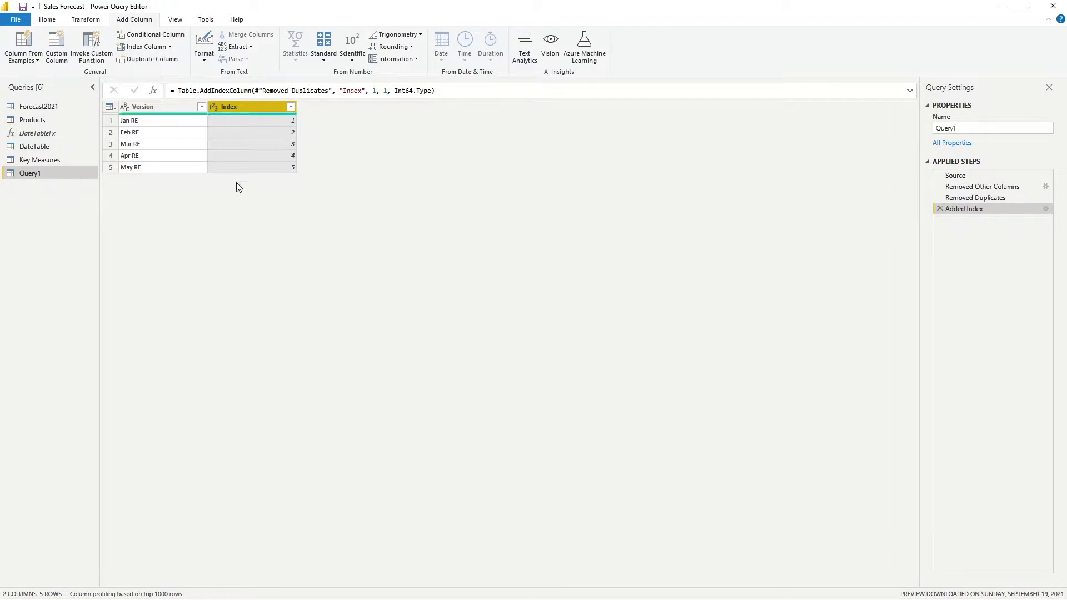
- Rename the query 'Selected Version' and apply the changes to the report
{"action": "left_click", "coordinate": [956, 128]}
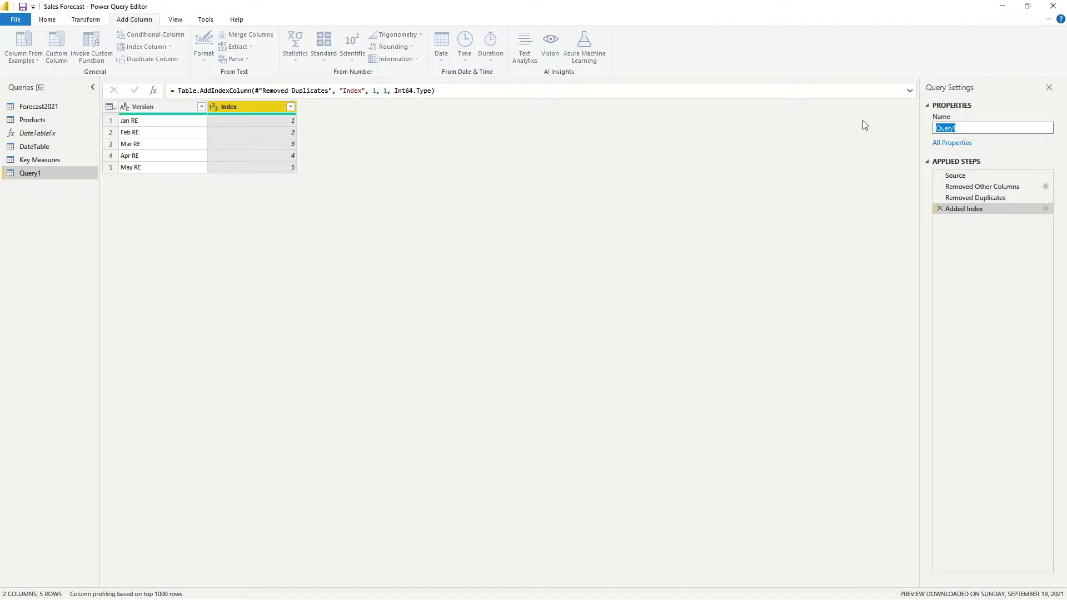
{"action": "type", "text": "Selected Version"}
{"action": "key", "text": "Return"}
{"action": "left_click", "coordinate": [48, 20]}
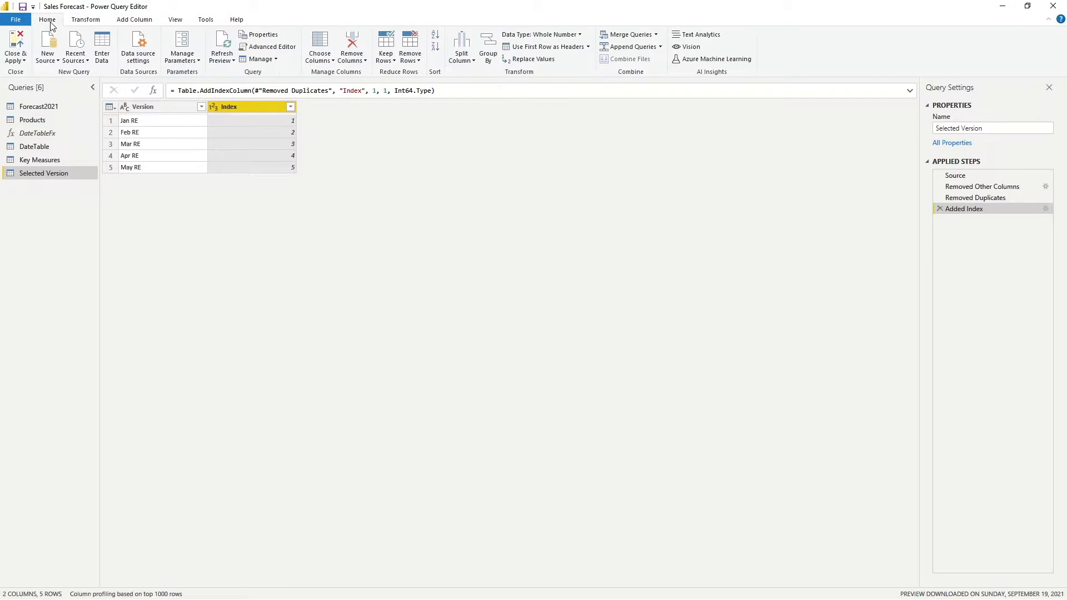
{"action": "left_click", "coordinate": [15, 60]}
{"action": "left_click", "coordinate": [23, 75]}
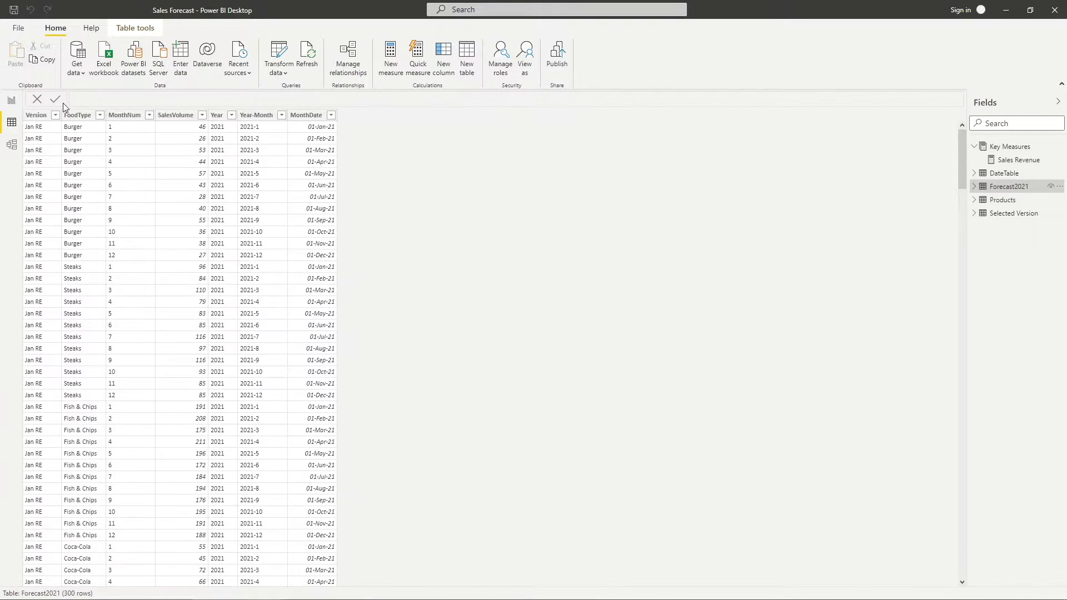
- In Model view, delete the relationship between Selected Version and Forecast2021
{"action": "left_click", "coordinate": [13, 143]}
{"action": "left_click", "coordinate": [536, 296]}
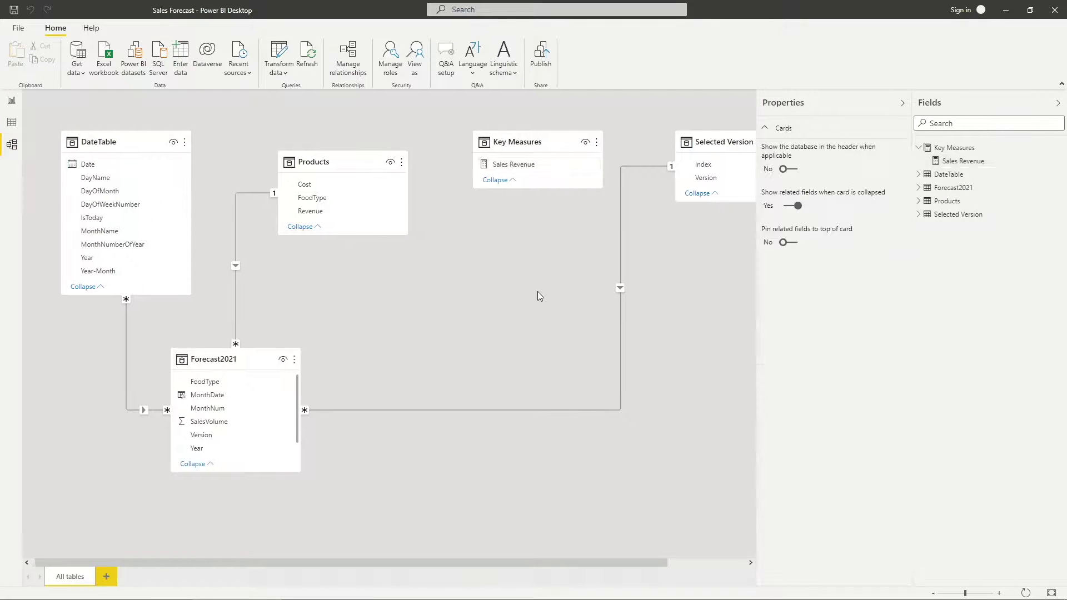
{"action": "left_click_drag", "start_coordinate": [717, 143], "coordinate": [523, 290]}
{"action": "right_click", "coordinate": [437, 313]}
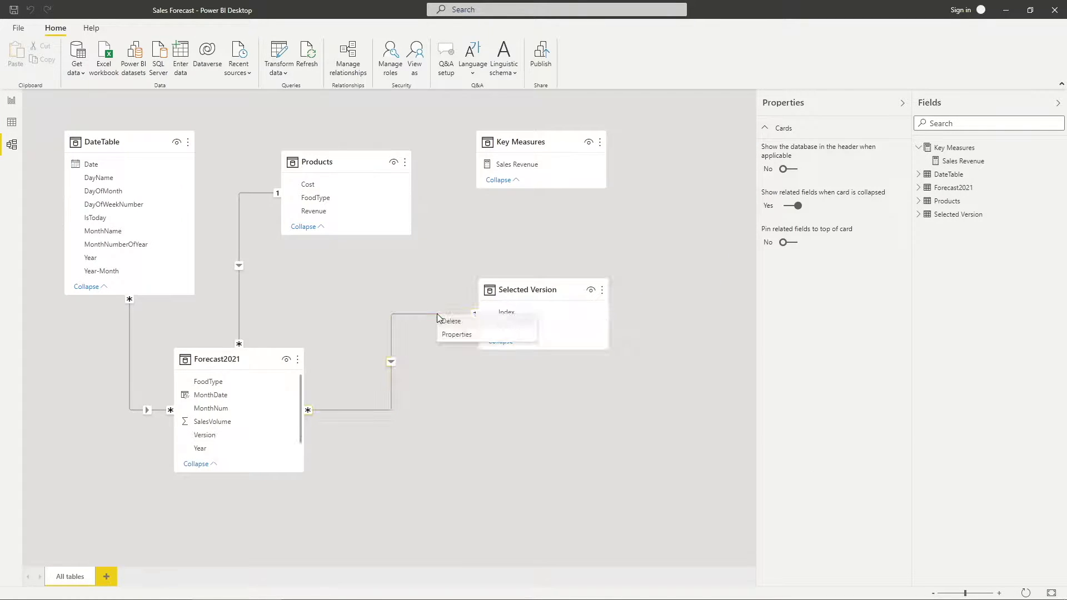
{"action": "left_click", "coordinate": [461, 321]}
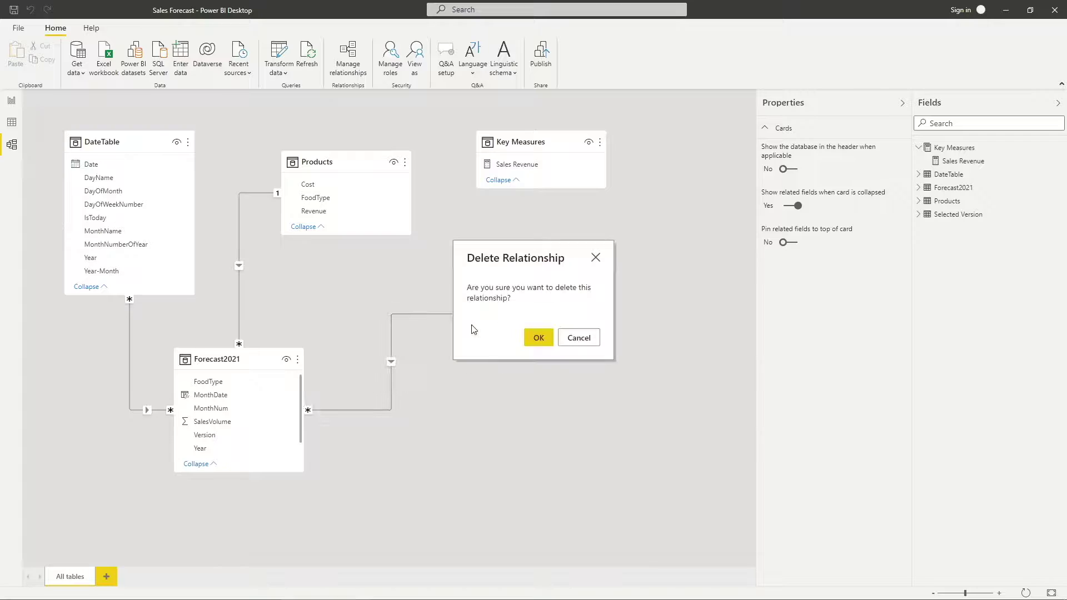
{"action": "left_click", "coordinate": [538, 337]}
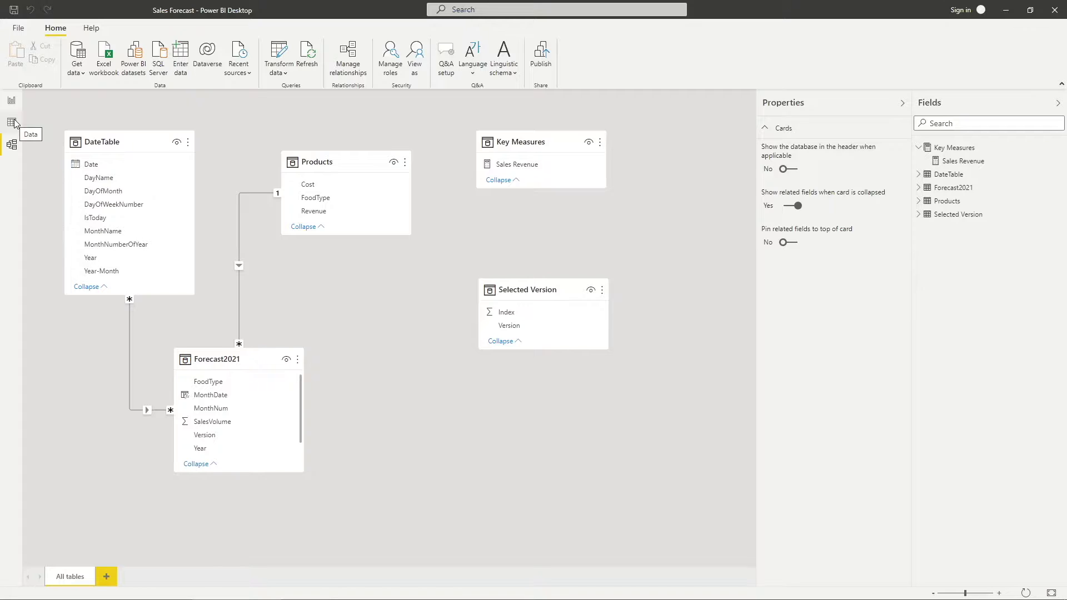
- Create the calculated table Comparator Version = 'Selected Version' and place its card below Selected Version
{"action": "left_click", "coordinate": [12, 123]}
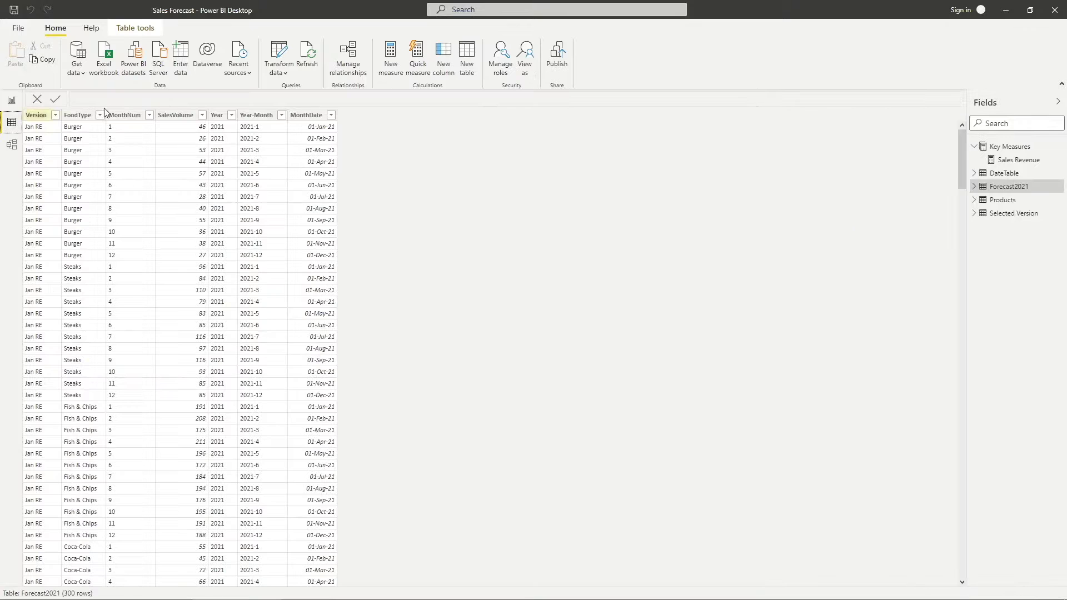
{"action": "left_click", "coordinate": [465, 54]}
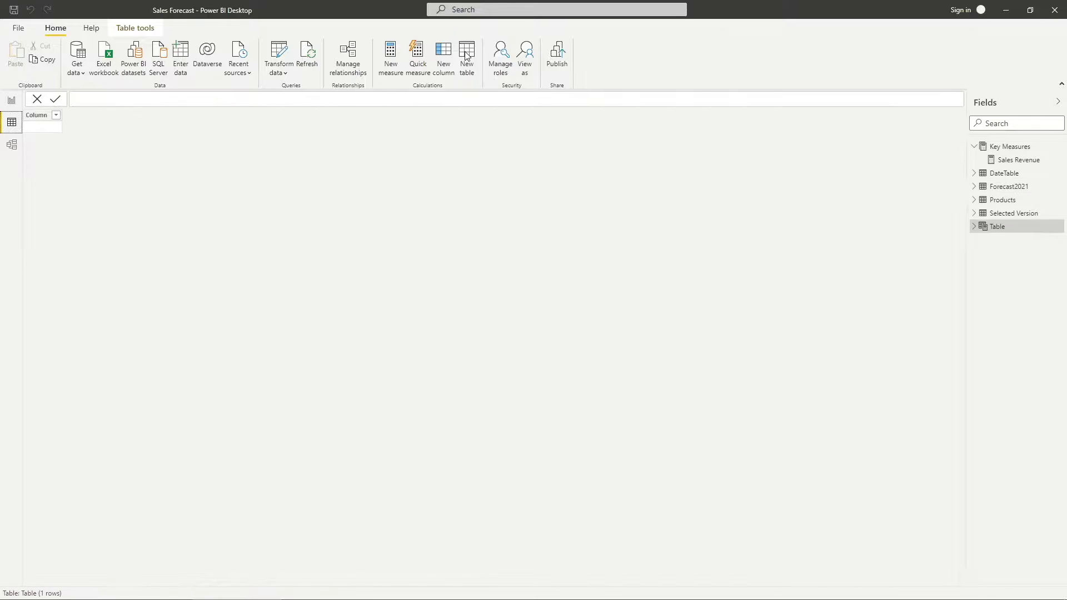
{"action": "type", "text": "C"}
{"action": "type", "text": "omparator Version = s"}
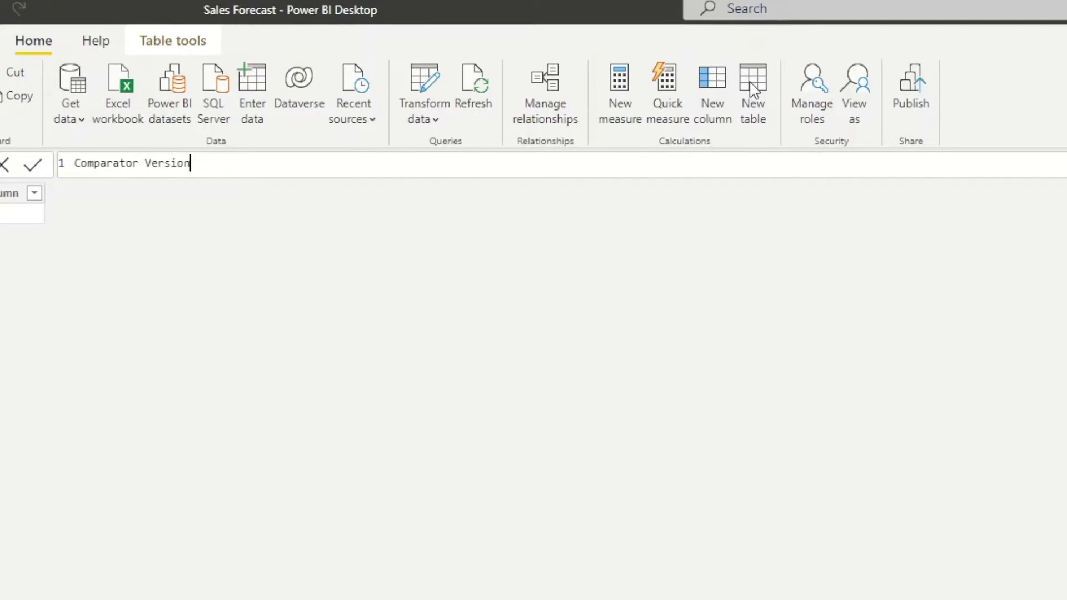
{"action": "type", "text": "elec"}
{"action": "key", "text": "Down"}
{"action": "key", "text": "Down"}
{"action": "key", "text": "Tab"}
{"action": "key", "text": "Return"}
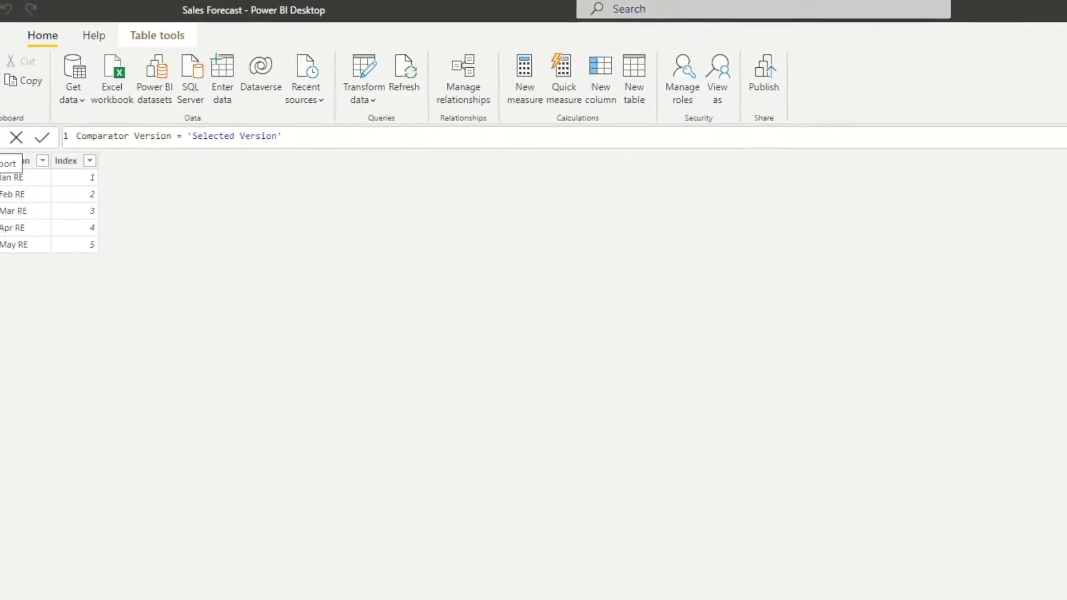
{"action": "left_click", "coordinate": [12, 144]}
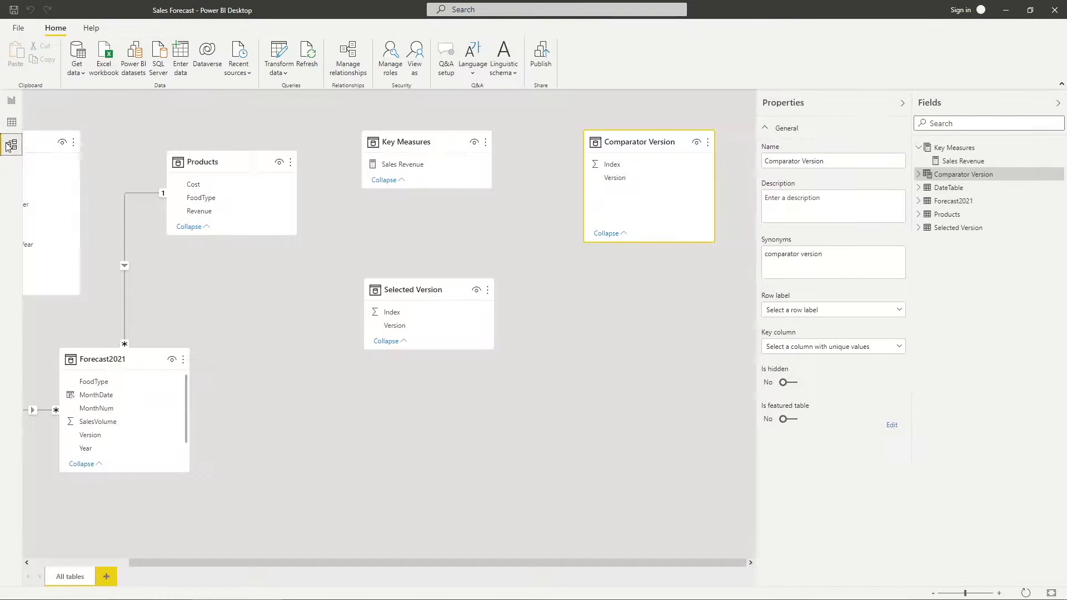
{"action": "left_click_drag", "start_coordinate": [639, 131], "coordinate": [524, 393]}
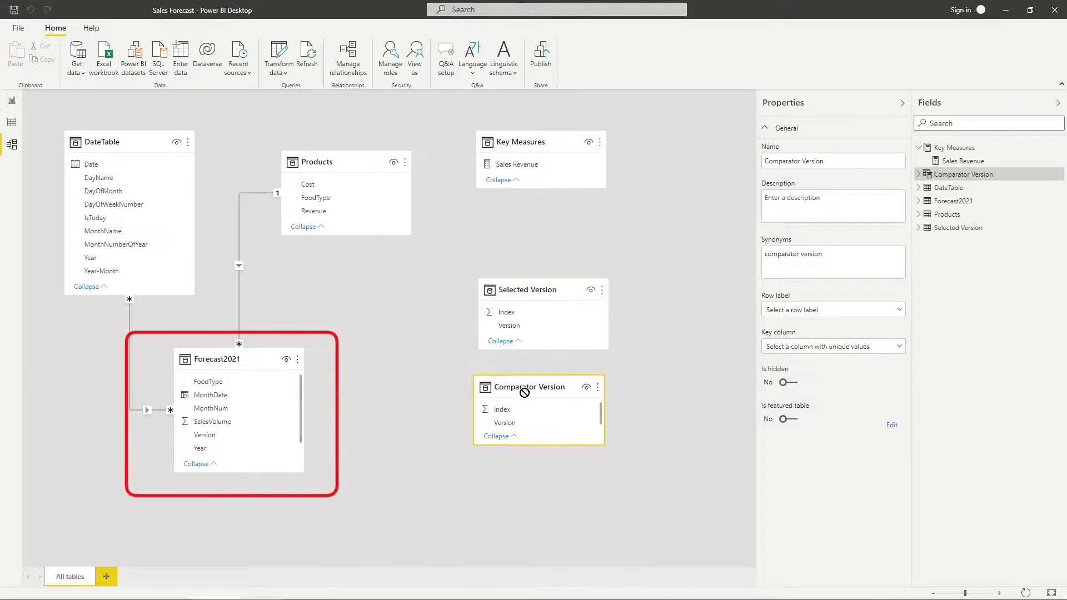
- Add a slicer on Selected Version[Version] to the report page
{"action": "left_click", "coordinate": [12, 102]}
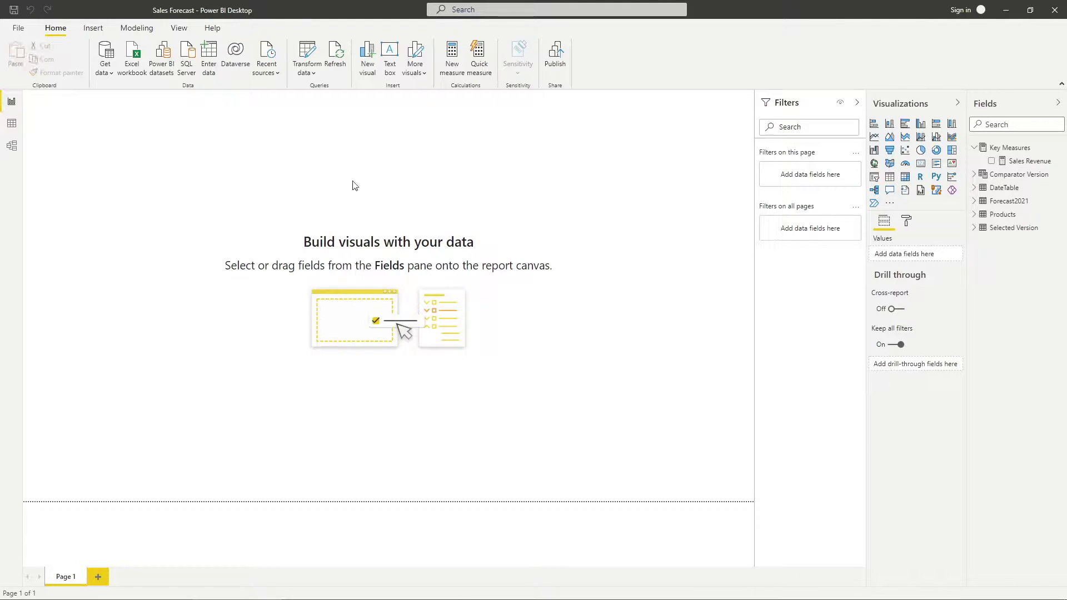
{"action": "left_click", "coordinate": [874, 177]}
{"action": "left_click", "coordinate": [974, 228]}
{"action": "left_click_drag", "start_coordinate": [1032, 255], "coordinate": [858, 269]}
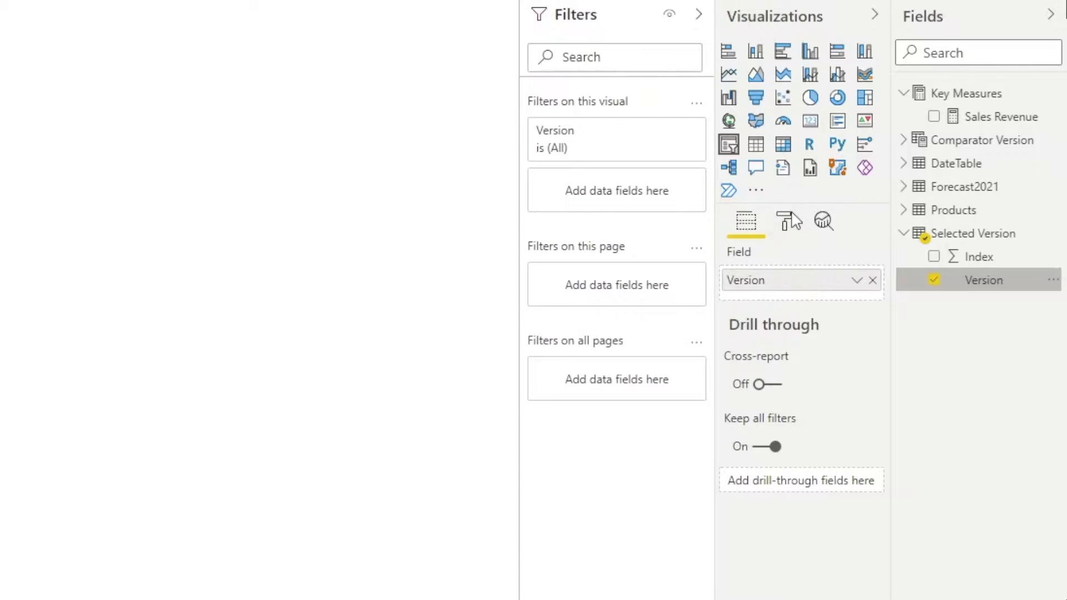
- Turn on single select and title the slicer header 'Selected Version'
{"action": "left_click", "coordinate": [791, 220]}
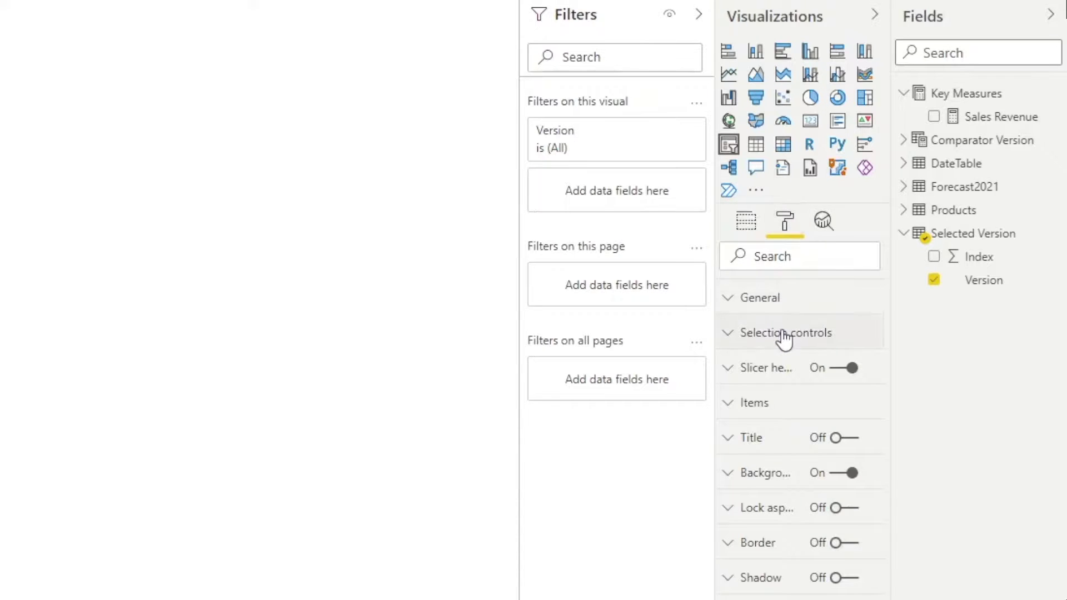
{"action": "left_click", "coordinate": [784, 333]}
{"action": "left_click", "coordinate": [770, 395]}
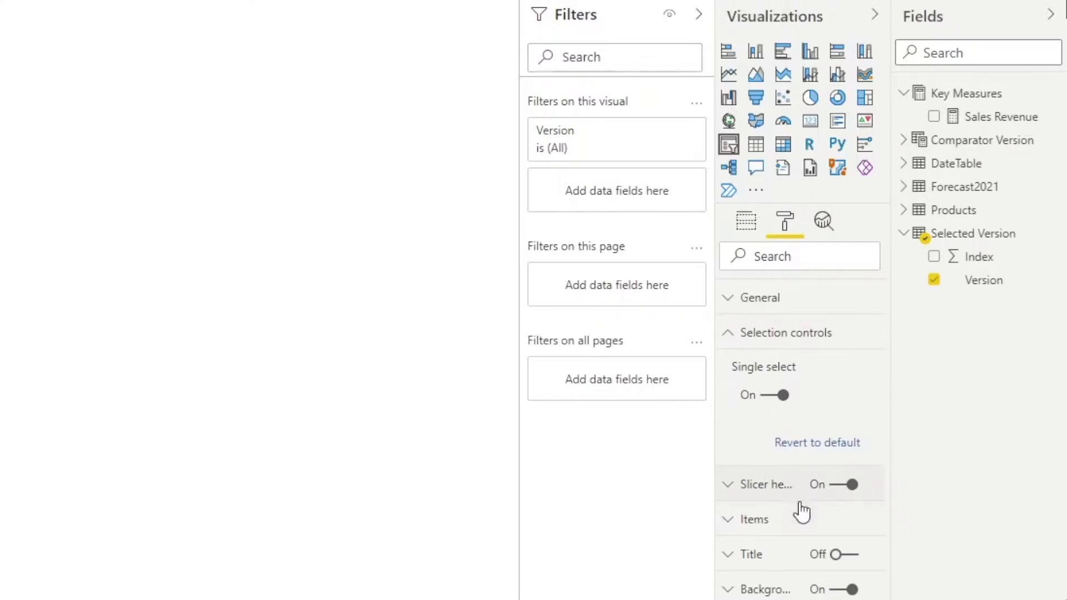
{"action": "left_click", "coordinate": [728, 485]}
{"action": "left_click_drag", "start_coordinate": [778, 542], "coordinate": [714, 538]}
{"action": "type", "text": "Selected Version"}
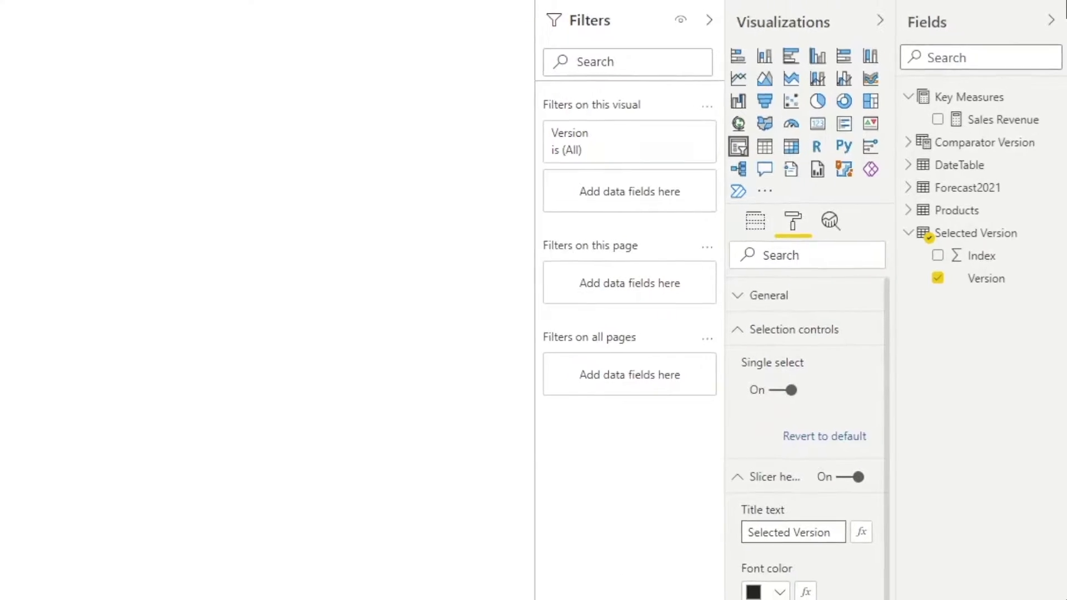
- Make the slicer a short dropdown placed in the page's top-right corner
{"action": "left_click", "coordinate": [175, 101]}
{"action": "left_click", "coordinate": [200, 132]}
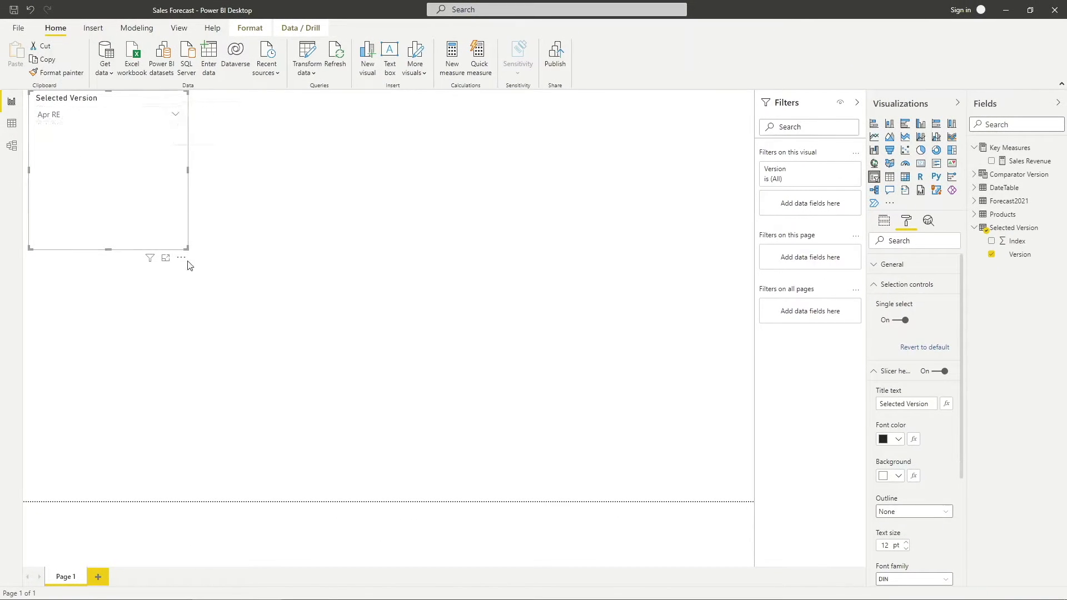
{"action": "left_click_drag", "start_coordinate": [186, 249], "coordinate": [169, 131]}
{"action": "left_click_drag", "start_coordinate": [108, 98], "coordinate": [751, 113]}
{"action": "left_click", "coordinate": [654, 141]}
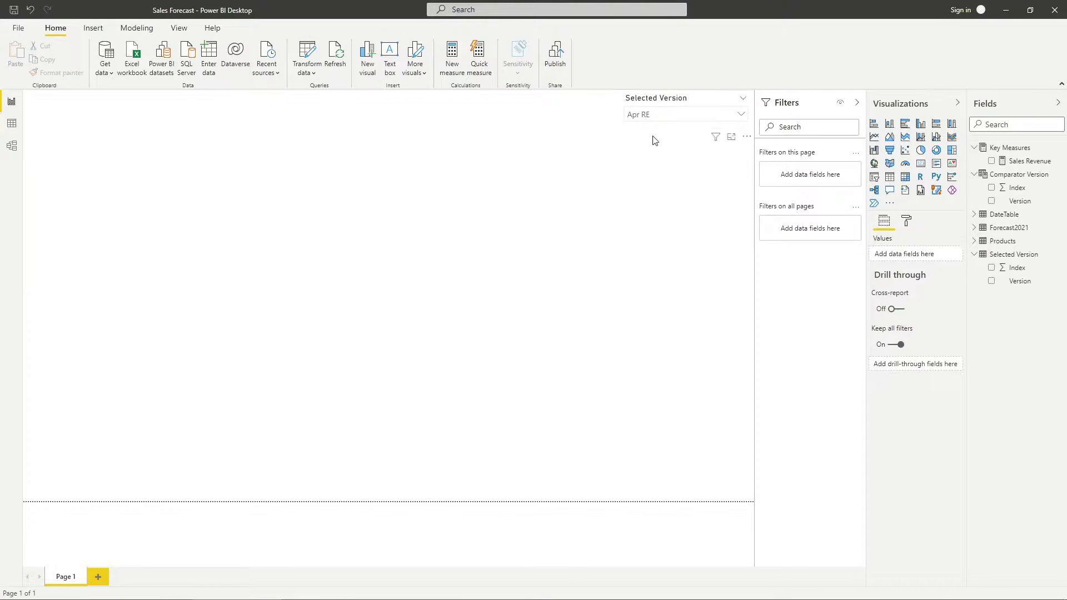
{"action": "left_click", "coordinate": [12, 124]}
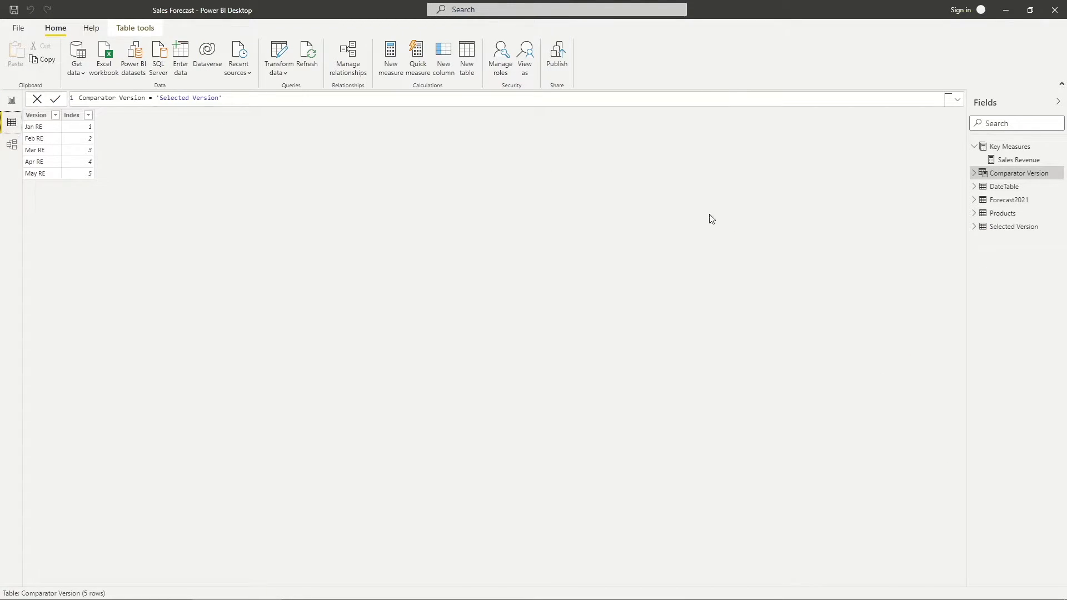
- Sort the Selected Version table's Version column by Index
{"action": "left_click", "coordinate": [1016, 227]}
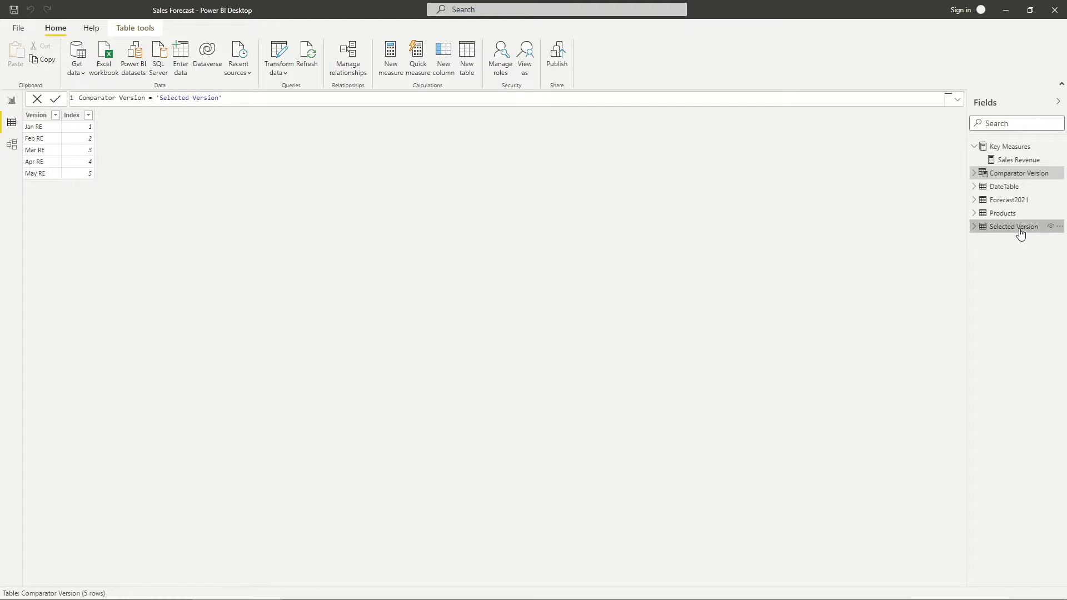
{"action": "left_click", "coordinate": [35, 115]}
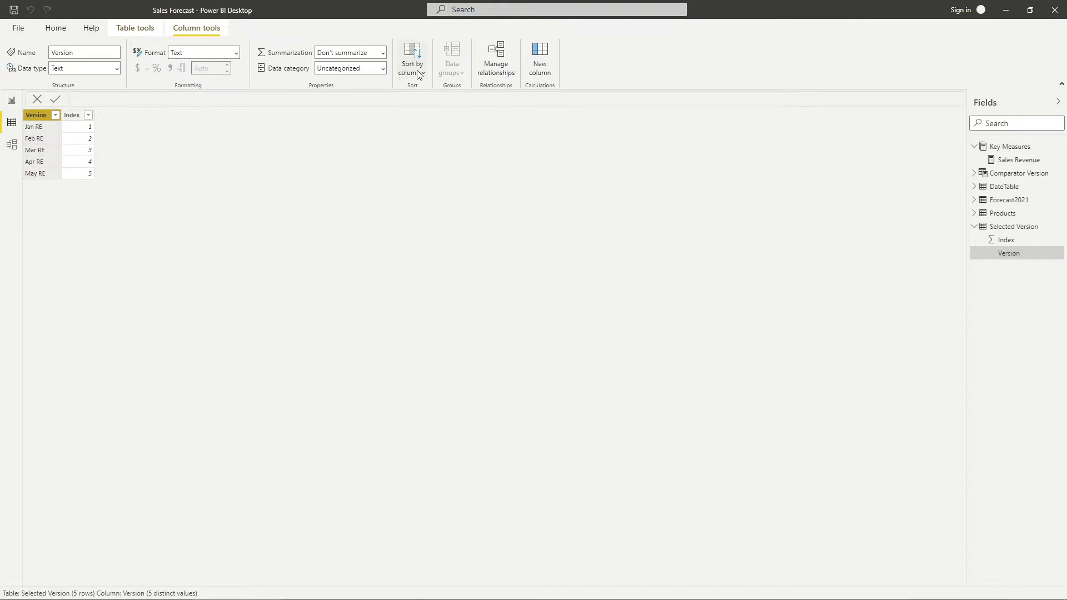
{"action": "left_click", "coordinate": [418, 74]}
{"action": "left_click", "coordinate": [415, 111]}
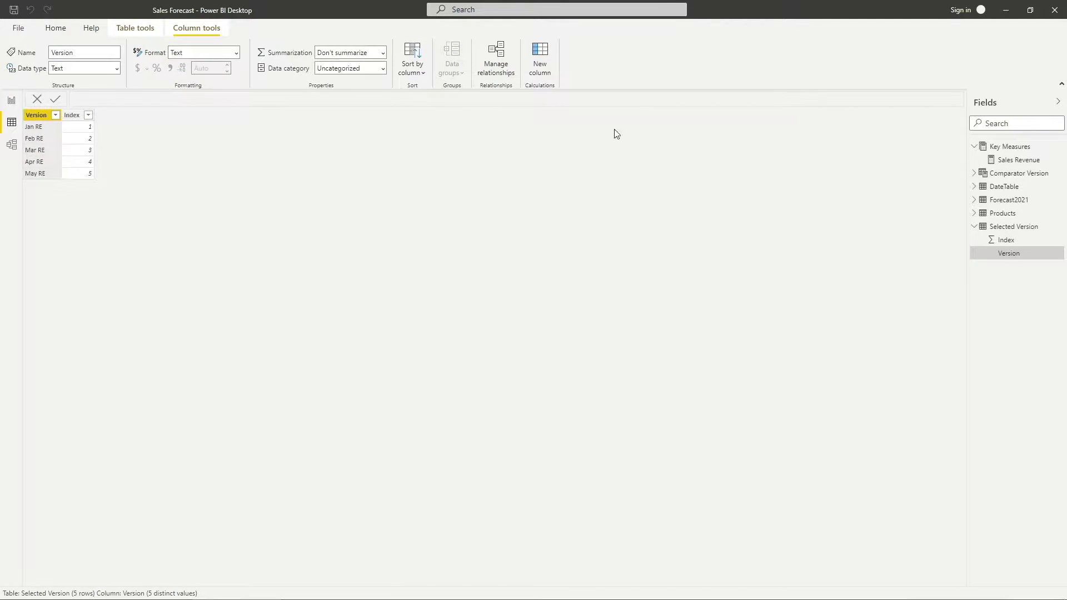
- Sort the Comparator Version table's Version column by Index and return to the report
{"action": "left_click", "coordinate": [1022, 173]}
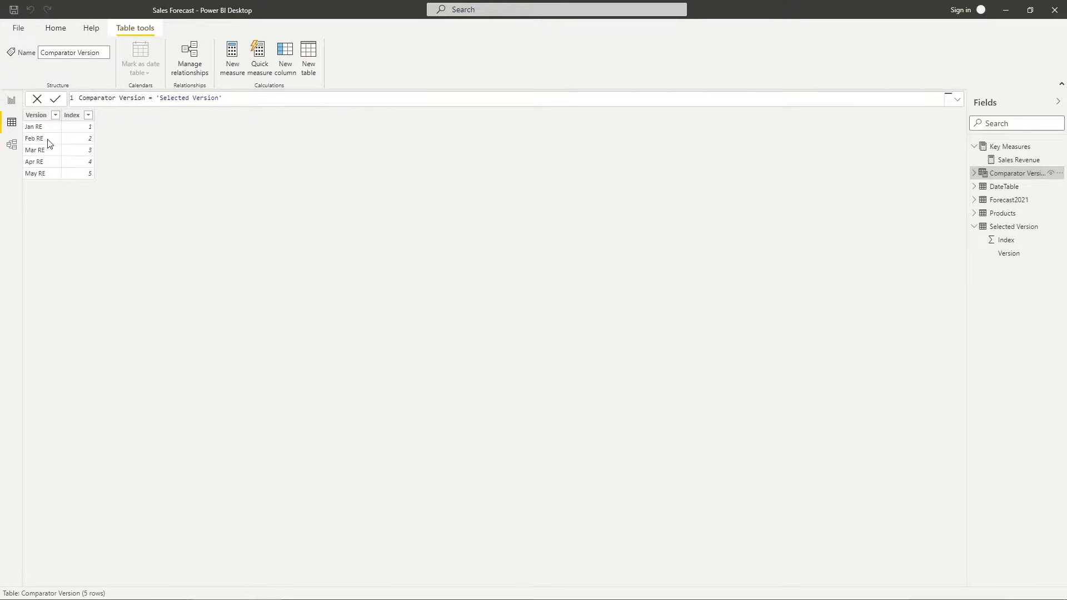
{"action": "left_click", "coordinate": [35, 115]}
{"action": "left_click", "coordinate": [412, 68]}
{"action": "left_click", "coordinate": [418, 112]}
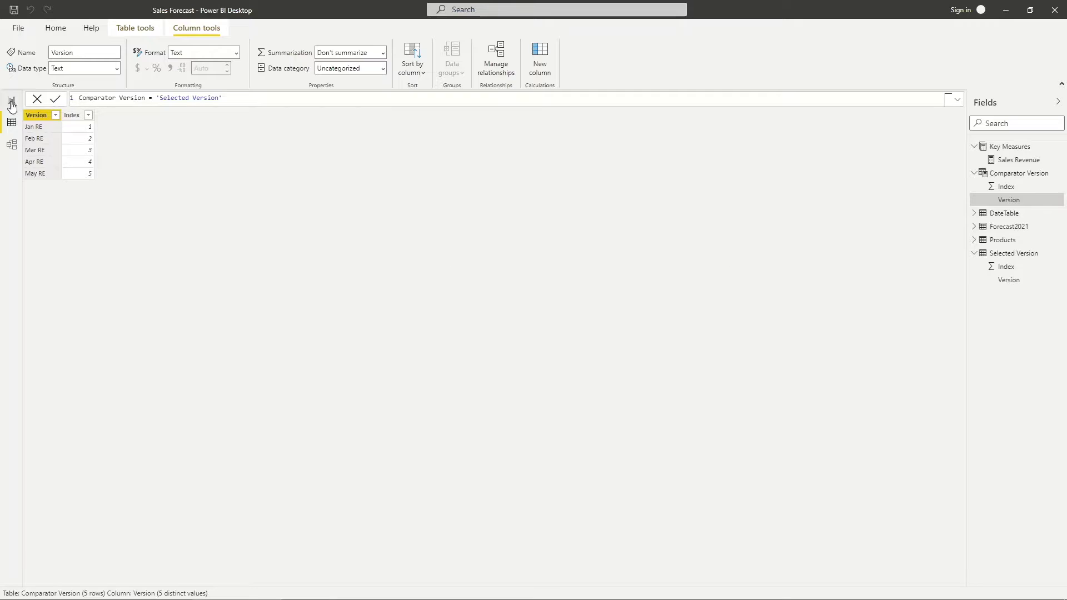
{"action": "left_click", "coordinate": [12, 102]}
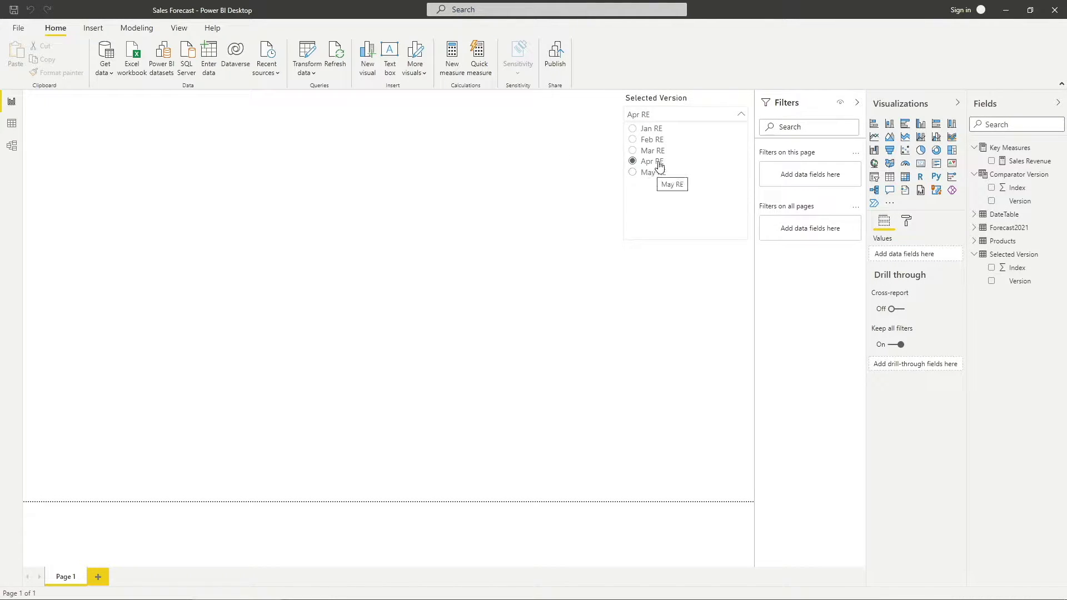
- Set Selected Version to May RE and add a Comparator Version[Version] slicer below it
{"action": "left_click", "coordinate": [659, 173]}
{"action": "left_click", "coordinate": [684, 179]}
{"action": "left_click", "coordinate": [873, 177]}
{"action": "left_click_drag", "start_coordinate": [219, 226], "coordinate": [744, 166]}
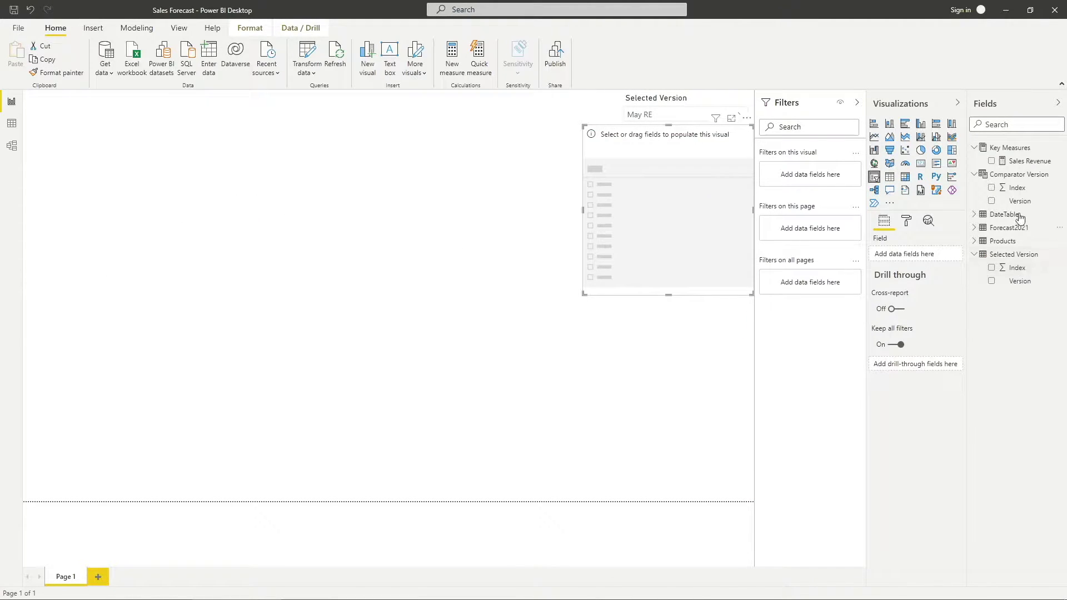
{"action": "left_click_drag", "start_coordinate": [1026, 204], "coordinate": [917, 253]}
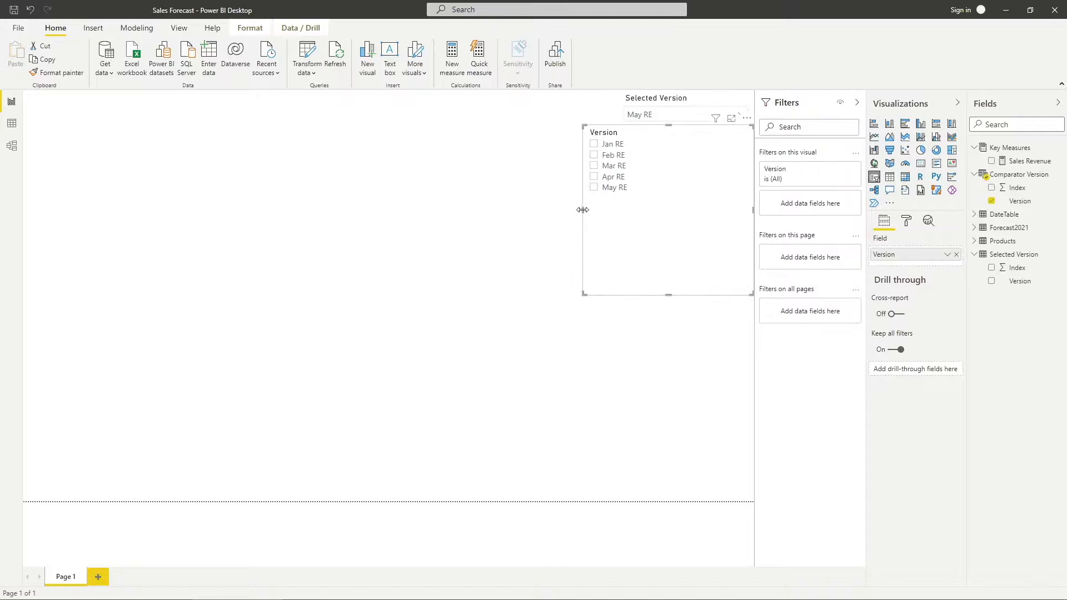
{"action": "left_click_drag", "start_coordinate": [581, 212], "coordinate": [627, 214]}
- Make the new slicer a single-select dropdown titled 'Comparator Version'
{"action": "left_click", "coordinate": [744, 134]}
{"action": "left_click", "coordinate": [711, 168]}
{"action": "left_click", "coordinate": [906, 221]}
{"action": "left_click", "coordinate": [906, 284]}
{"action": "left_click", "coordinate": [896, 319]}
{"action": "left_click", "coordinate": [898, 371]}
{"action": "left_click", "coordinate": [907, 400]}
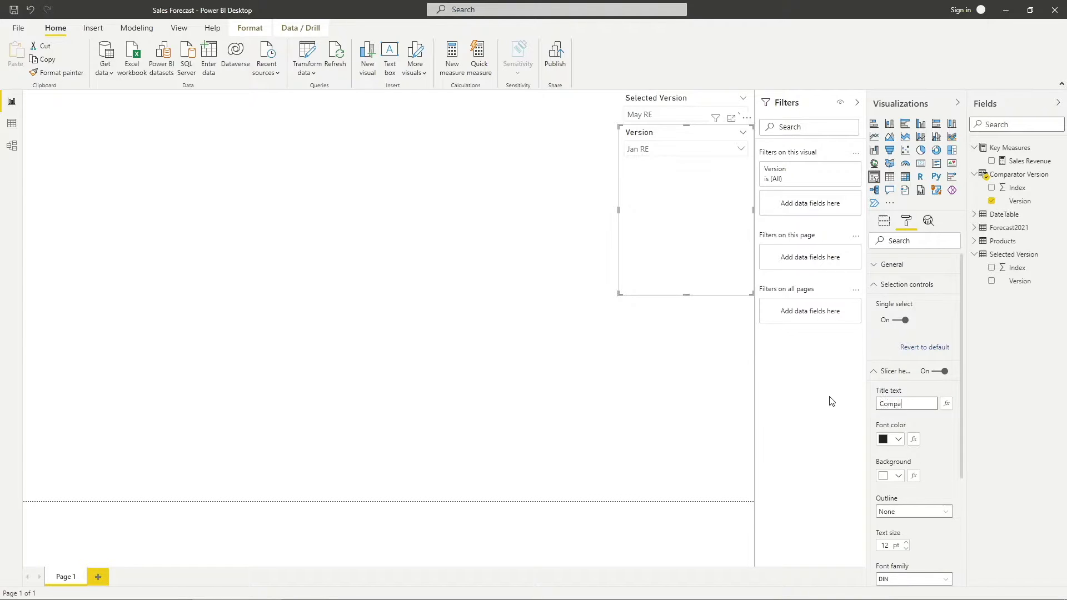
{"action": "type", "text": "Comparator Version"}
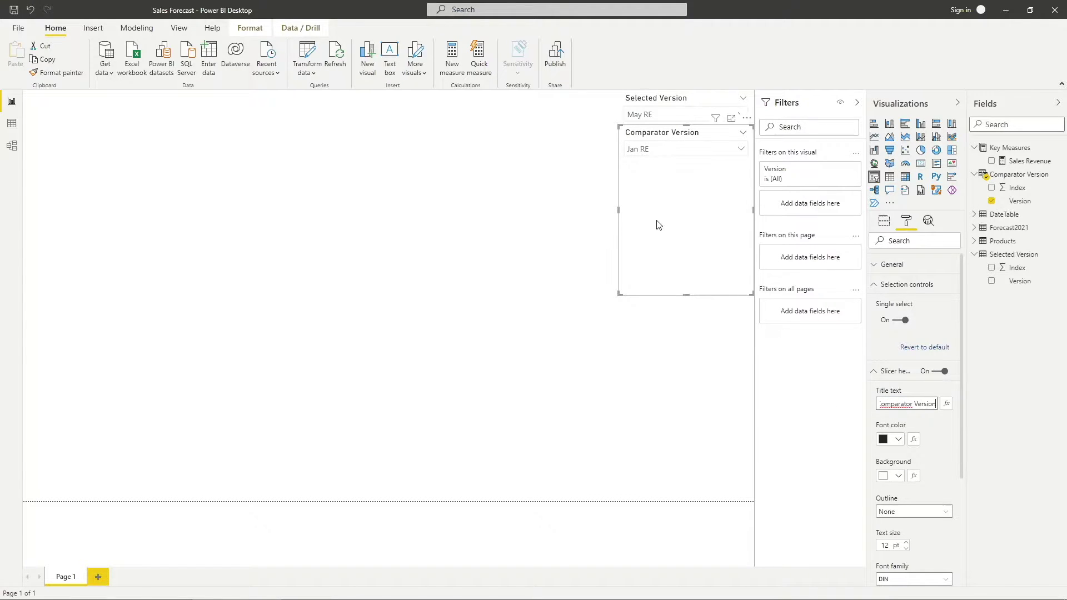
{"action": "left_click", "coordinate": [689, 300]}
- Define Selected Sales Revenue as CALCULATE([Sales Revenue]) filtered where Forecast2021[Version] = SELECTEDVALUE('Selected Version'[Version])
{"action": "right_click", "coordinate": [1017, 161]}
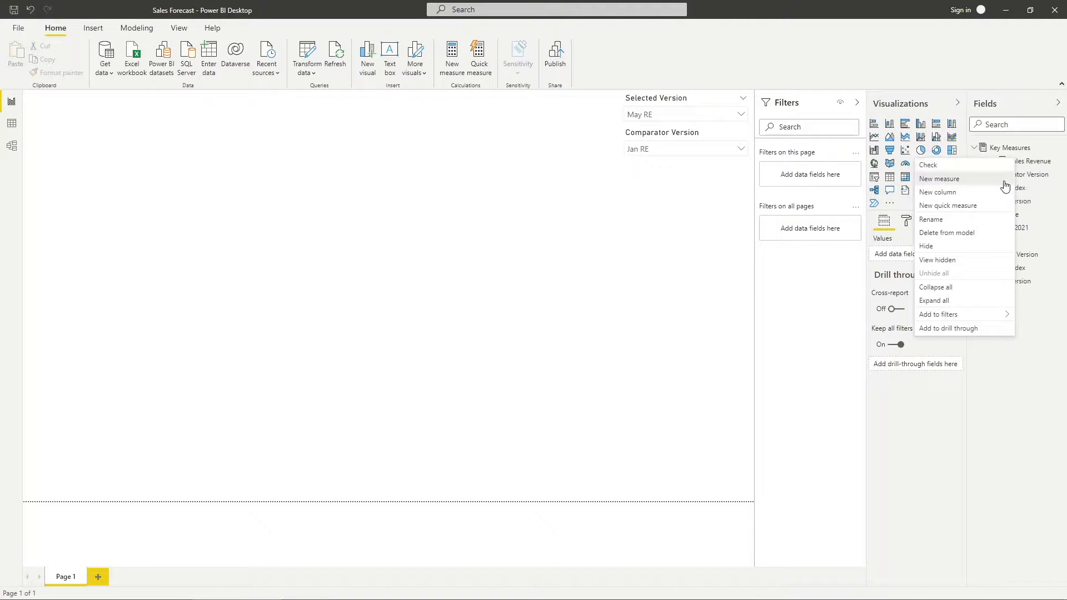
{"action": "key", "text": "Escape"}
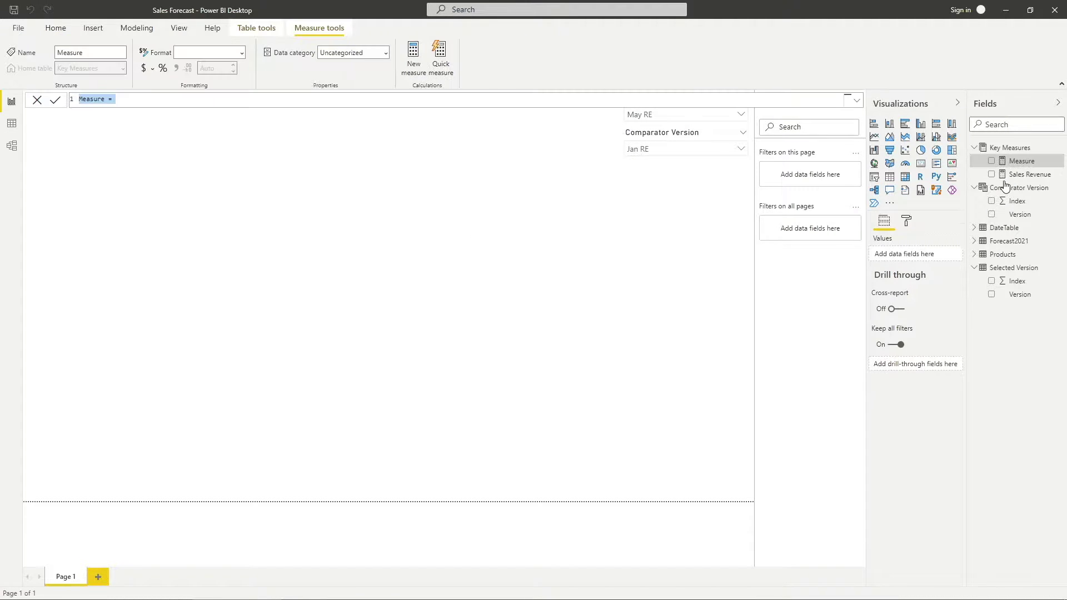
{"action": "type", "text": "Selected Sales "}
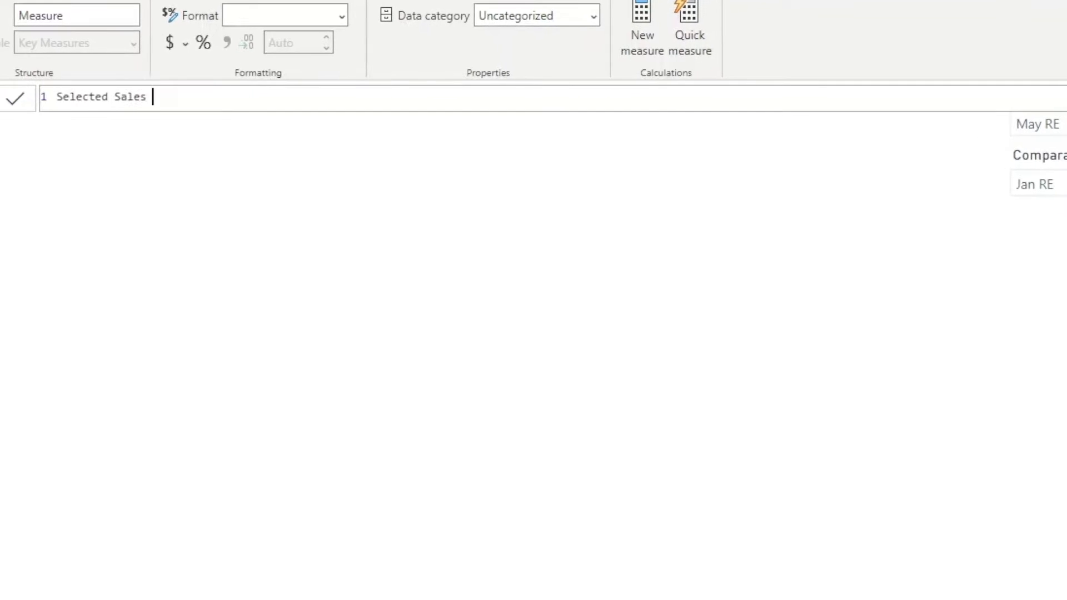
{"action": "type", "text": "Revenue = Calculat"}
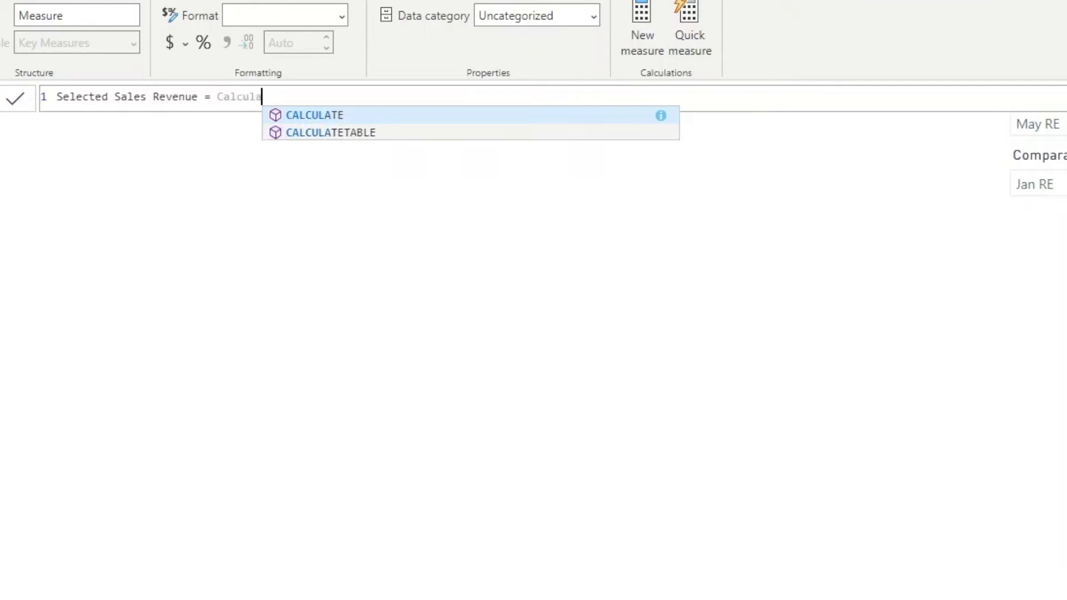
{"action": "key", "text": "Tab"}
{"action": "type", "text": "Sales R"}
{"action": "key", "text": "Tab"}
{"action": "type", "text": ", "}
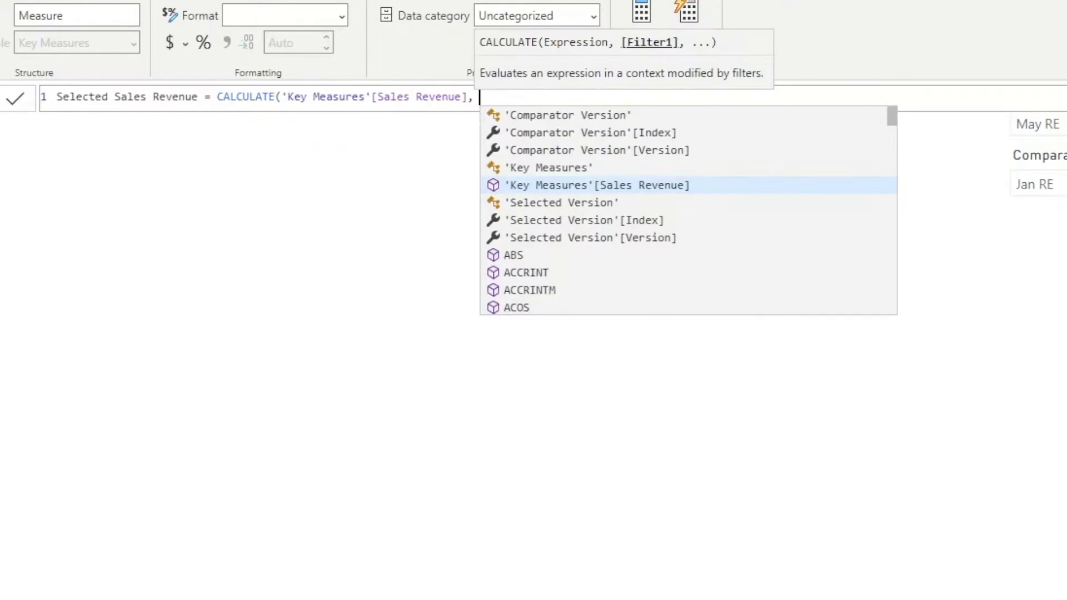
{"action": "type", "text": "Filter(Forecast2021, "}
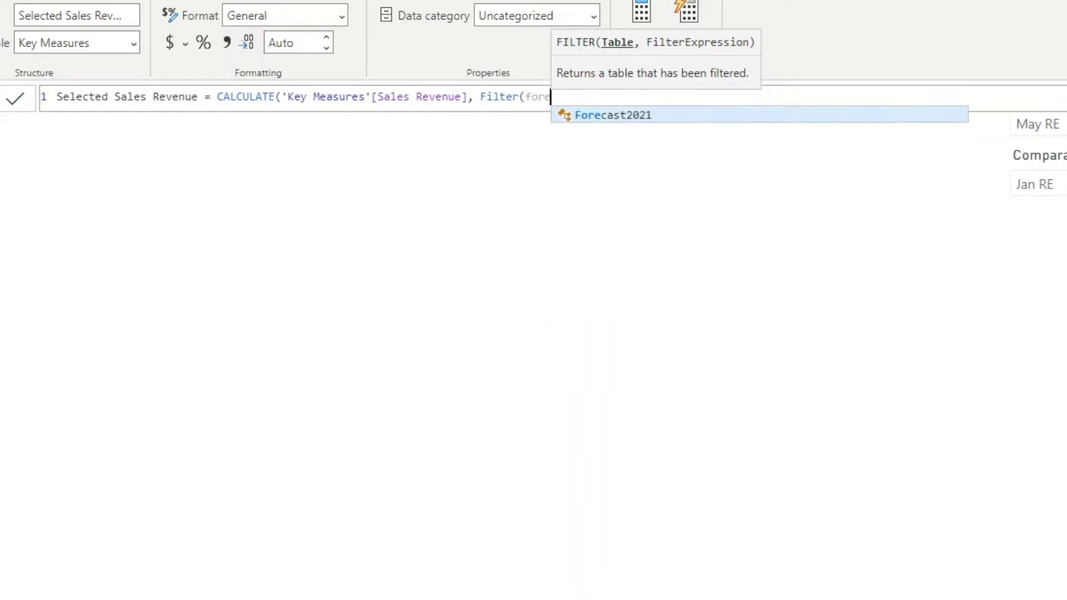
{"action": "type", "text": "Fo"}
{"action": "key", "text": "Tab"}
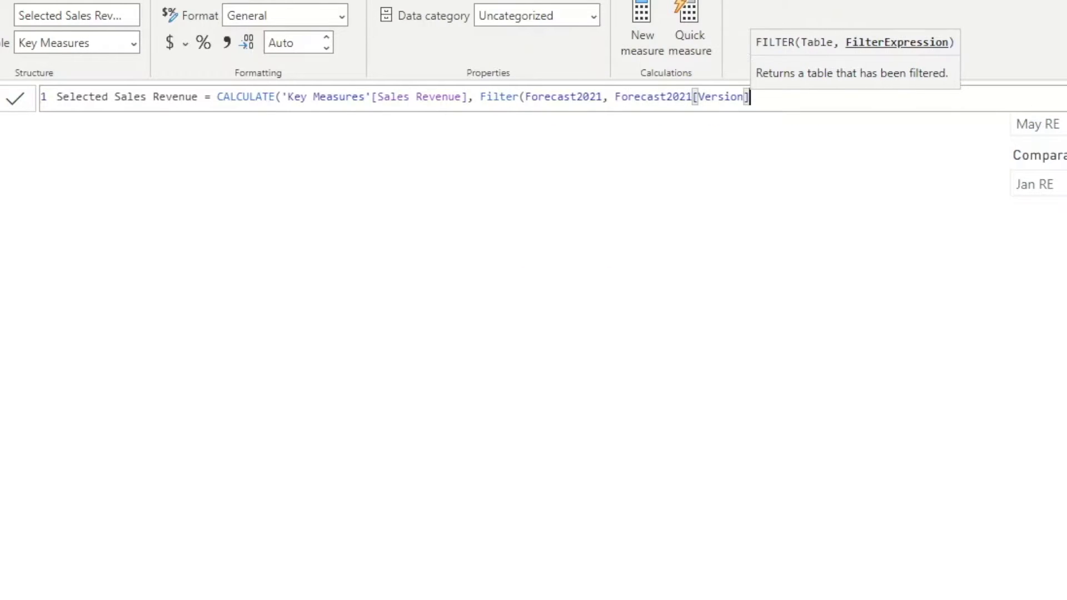
{"action": "type", "text": "= Selectedva"}
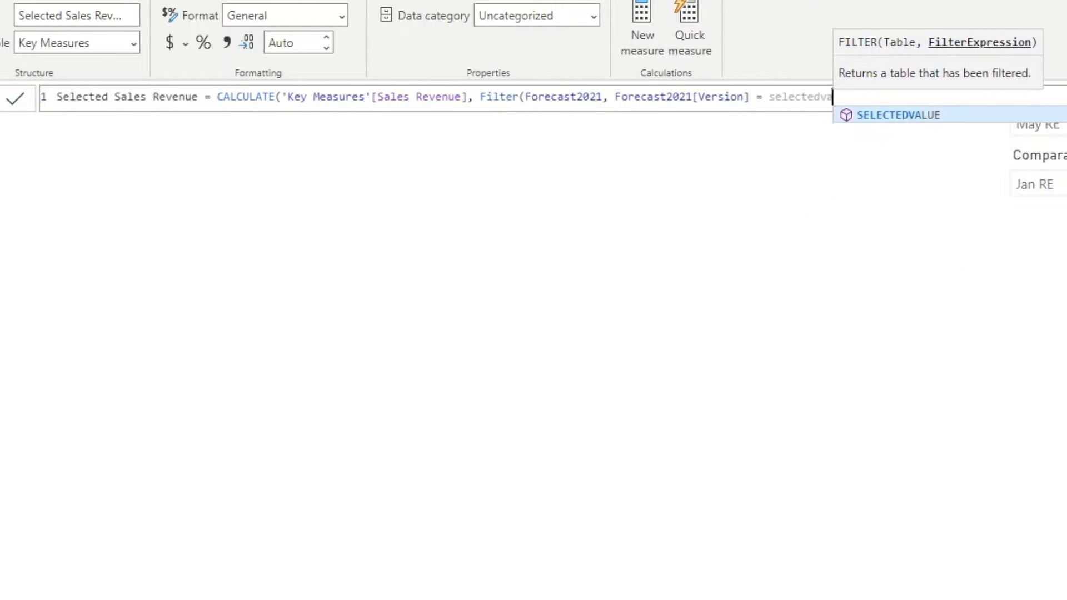
{"action": "key", "text": "Tab"}
{"action": "type", "text": "('Selected Version'[Version]))"}
{"action": "key", "text": "Return"}
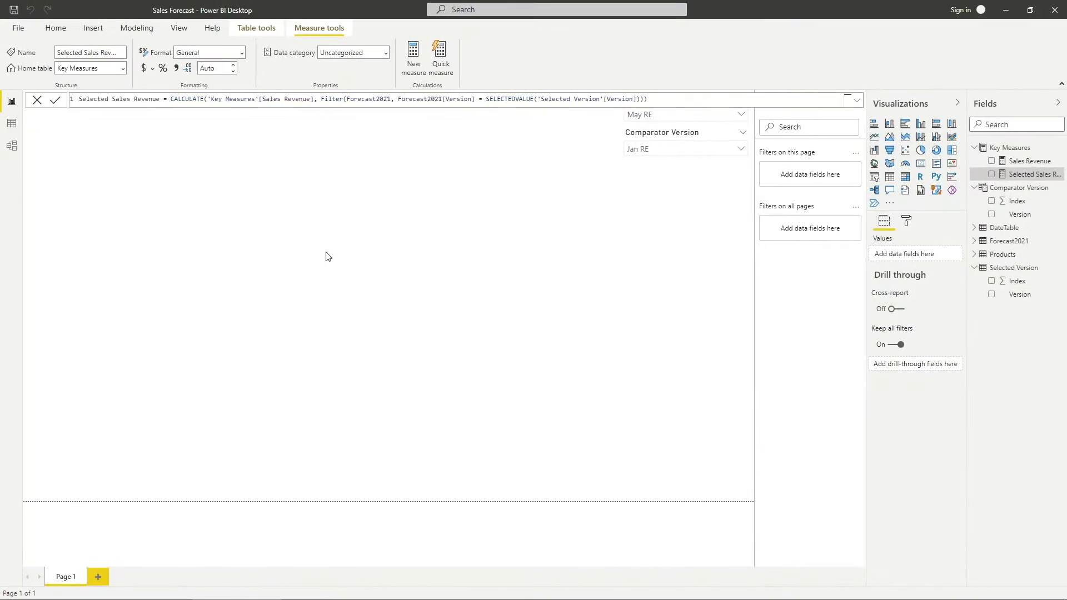
- Add a table visual showing Version, Sales Revenue and Selected Sales Revenue
{"action": "left_click", "coordinate": [906, 177]}
{"action": "left_click_drag", "start_coordinate": [279, 335], "coordinate": [526, 336]}
{"action": "left_click", "coordinate": [974, 241]}
{"action": "left_click_drag", "start_coordinate": [1026, 309], "coordinate": [922, 255]}
{"action": "left_click_drag", "start_coordinate": [1030, 160], "coordinate": [922, 327]}
{"action": "left_click_drag", "start_coordinate": [1038, 177], "coordinate": [929, 337]}
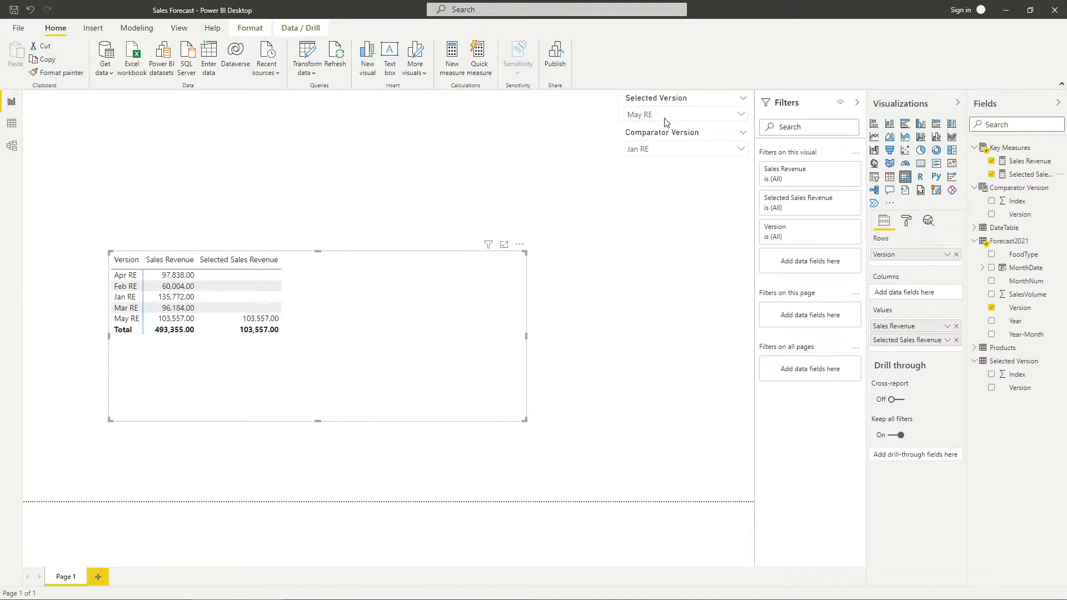
- Switch the Selected Version slicer to Feb RE, then to Mar RE
{"action": "left_click", "coordinate": [684, 115]}
{"action": "left_click", "coordinate": [653, 140]}
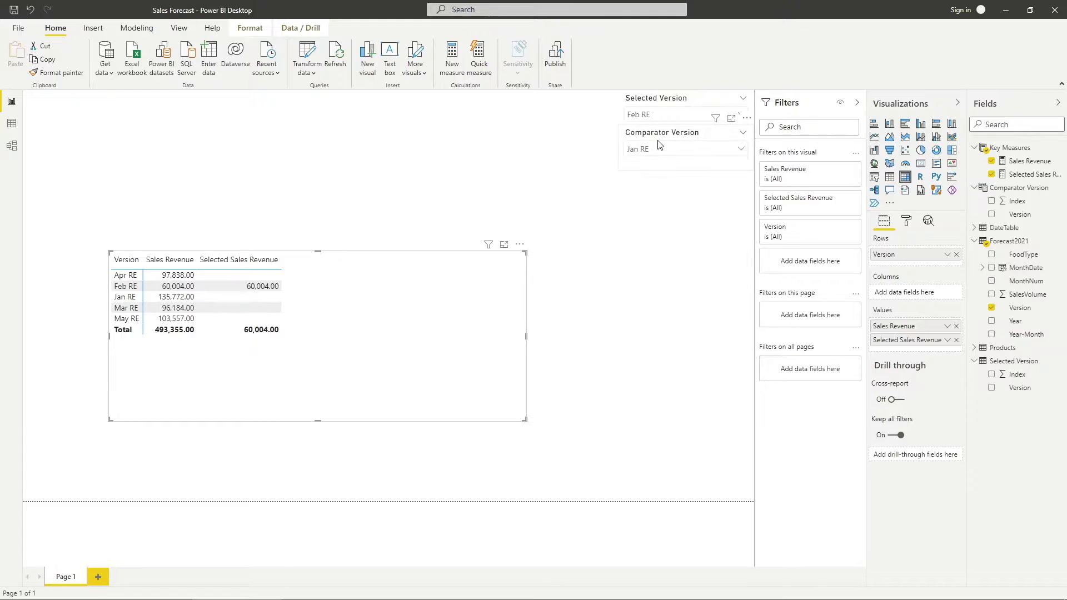
{"action": "left_click", "coordinate": [677, 114]}
{"action": "left_click", "coordinate": [654, 151]}
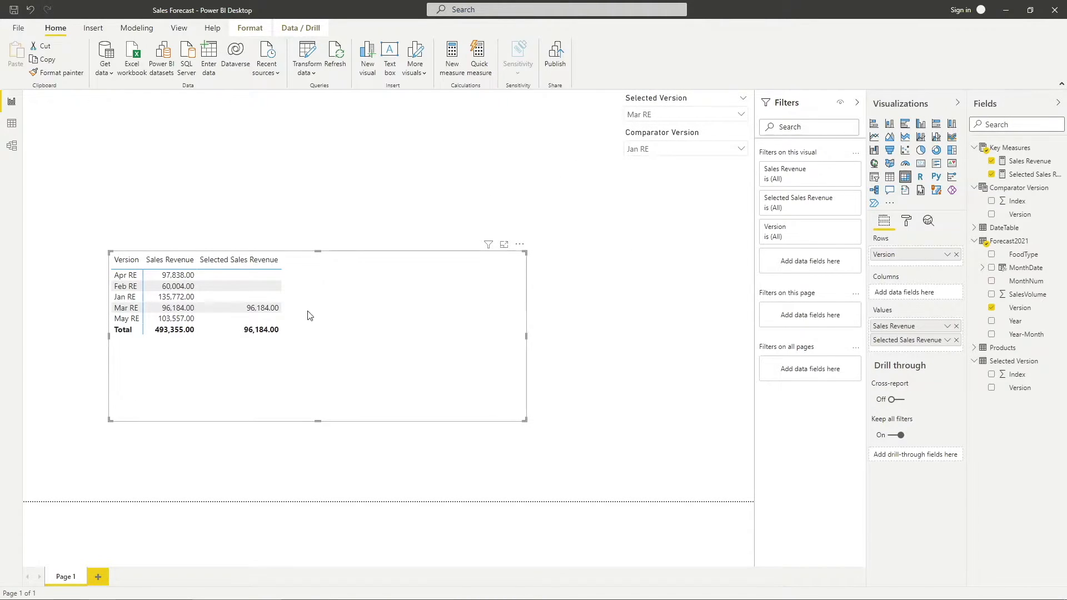
- Create Comparator Sales Revenue from the Selected formula, add it to the table, and set Comparator Version to Apr RE
{"action": "left_click", "coordinate": [1019, 175]}
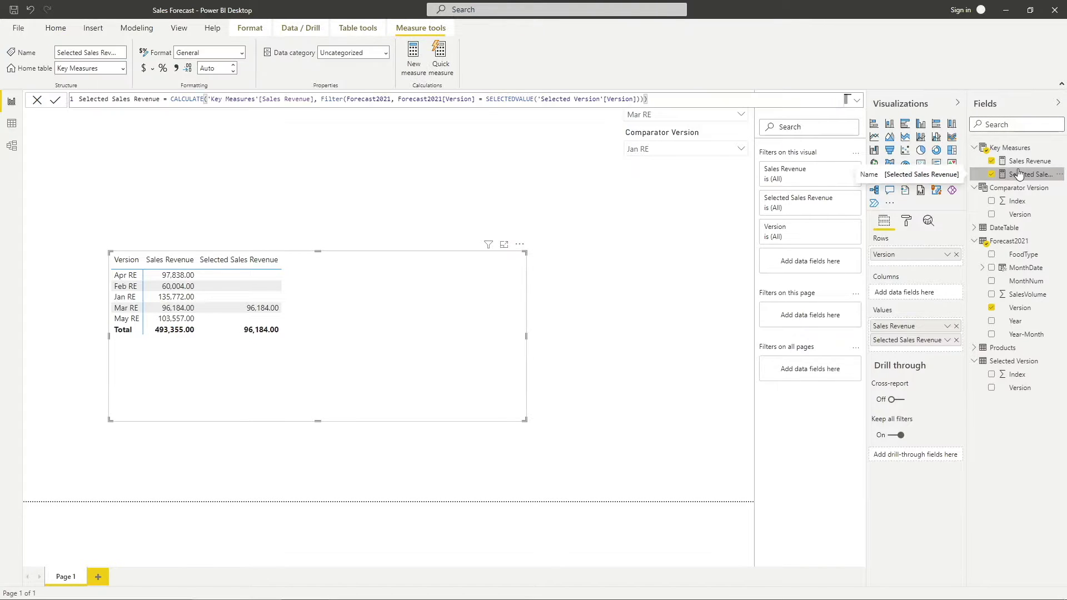
{"action": "triple_click", "coordinate": [665, 98]}
{"action": "key", "text": "ctrl+c"}
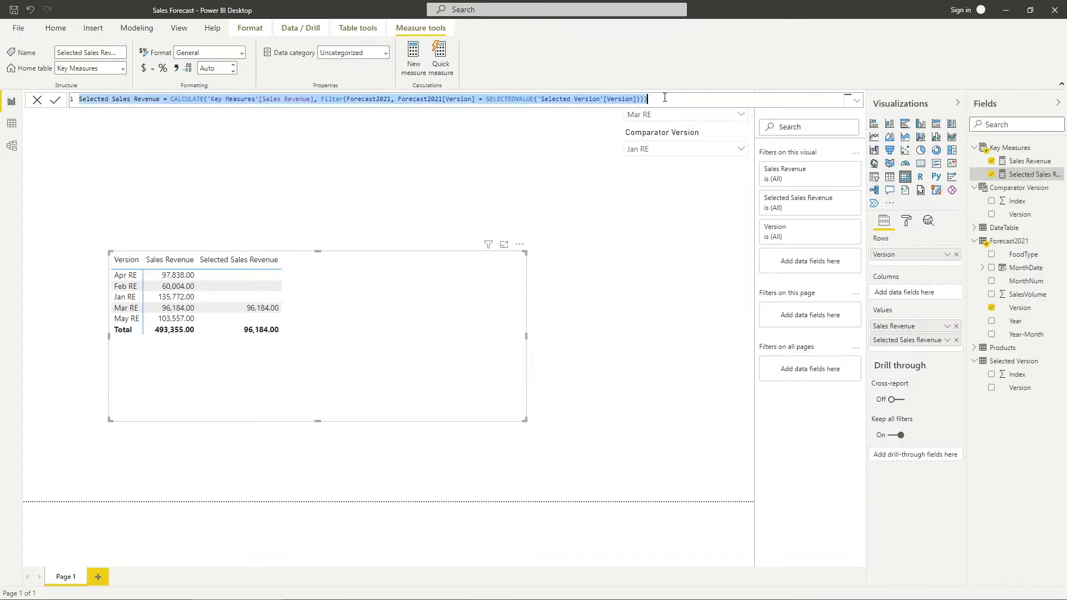
{"action": "right_click", "coordinate": [1029, 174]}
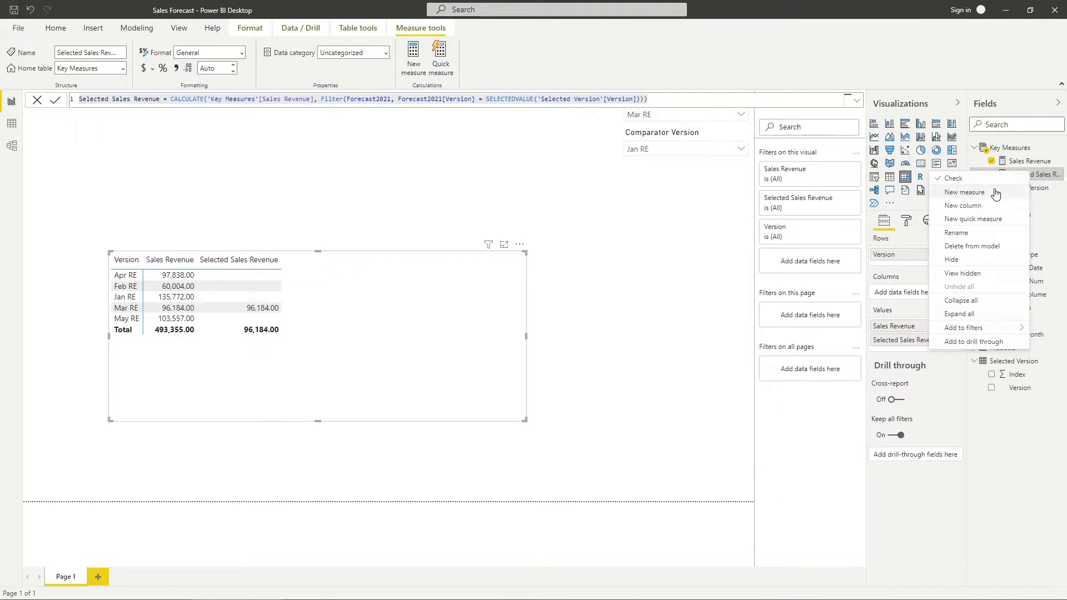
{"action": "key", "text": "Escape"}
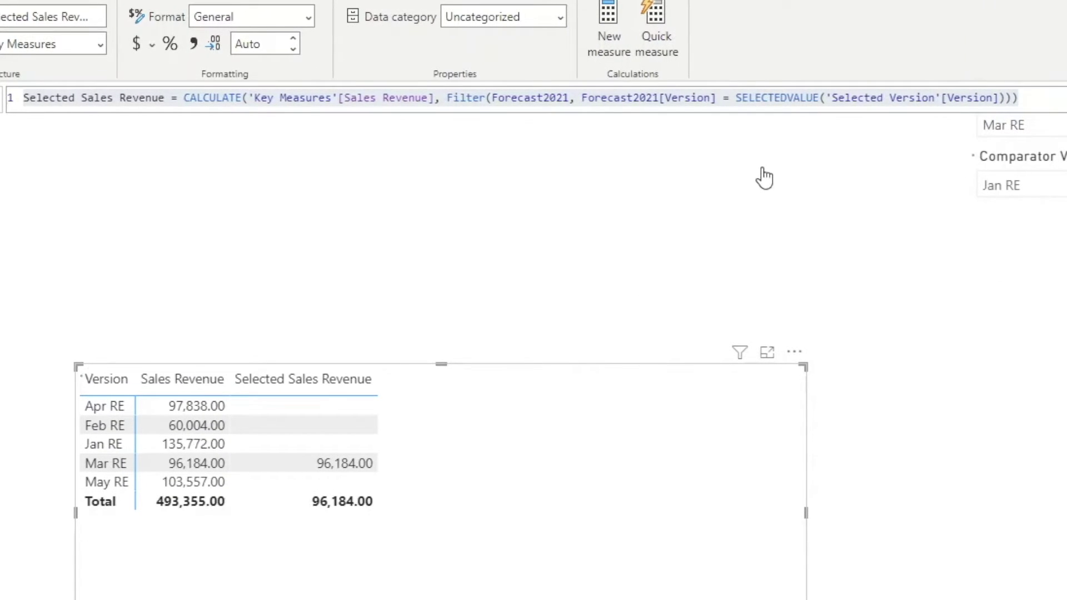
{"action": "key", "text": "ctrl+v"}
{"action": "double_click", "coordinate": [64, 97]}
{"action": "type", "text": "Comparator"}
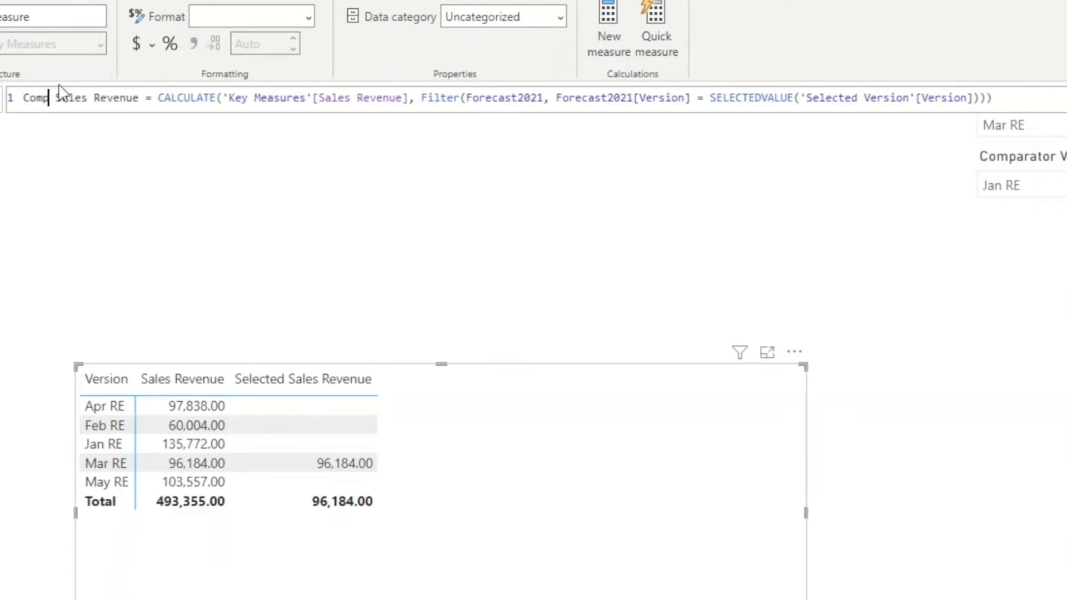
{"action": "double_click", "coordinate": [867, 97]}
{"action": "type", "text": "Comparator"}
{"action": "key", "text": "Return"}
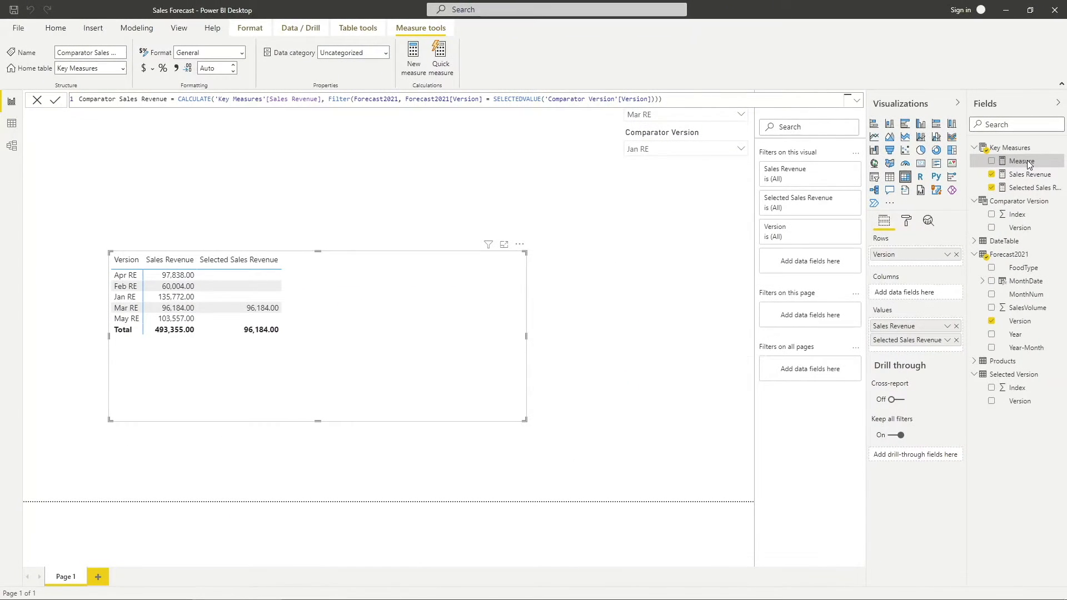
{"action": "left_click_drag", "start_coordinate": [962, 253], "coordinate": [925, 347]}
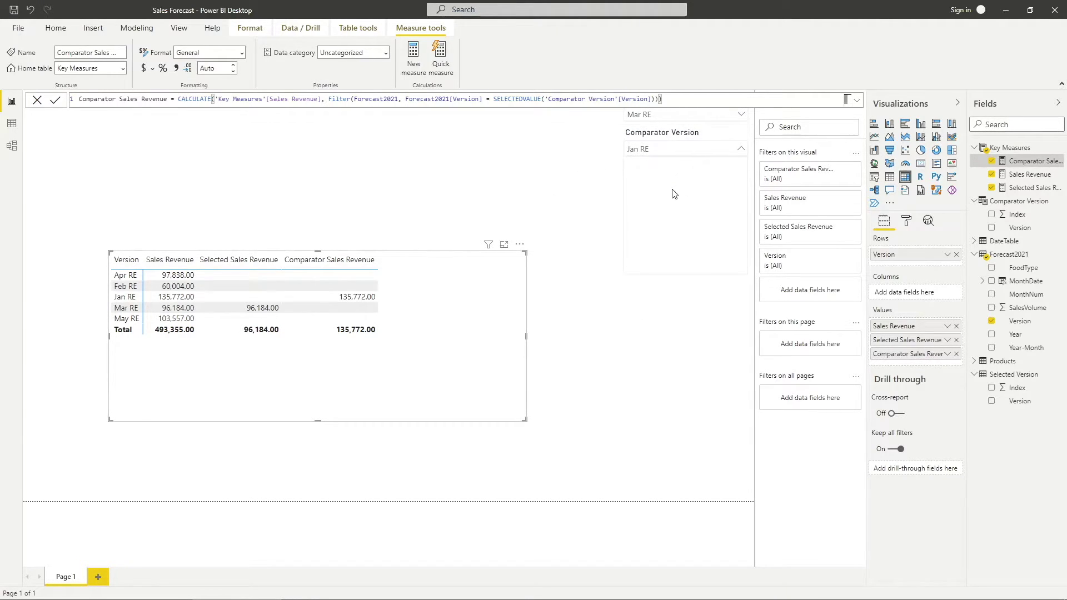
{"action": "left_click", "coordinate": [651, 197]}
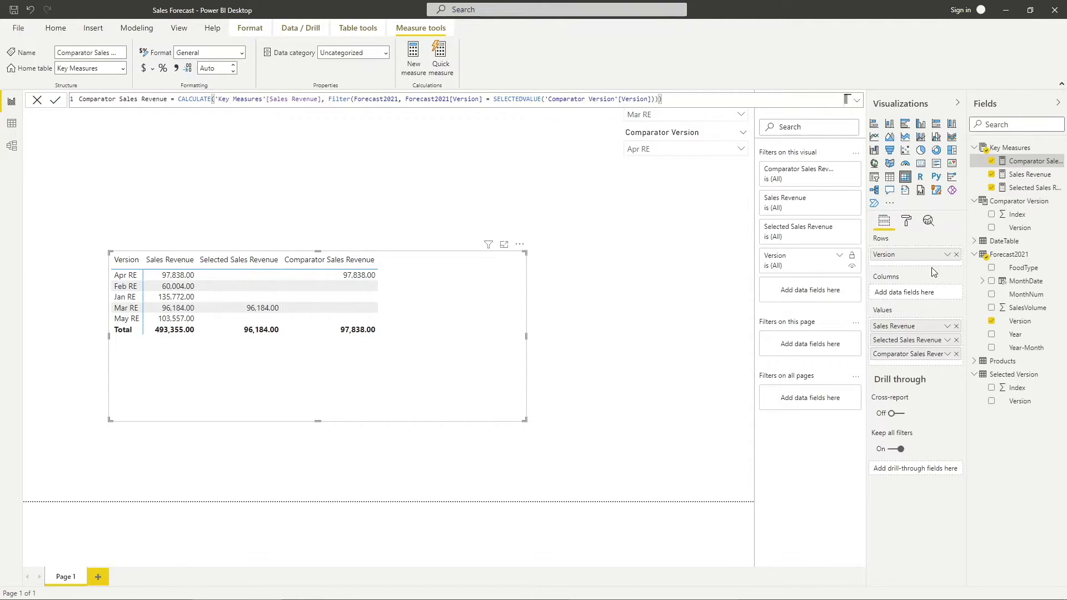
- Group the table by Products FoodType instead of Version and drop the Sales Revenue column
{"action": "left_click", "coordinate": [956, 255]}
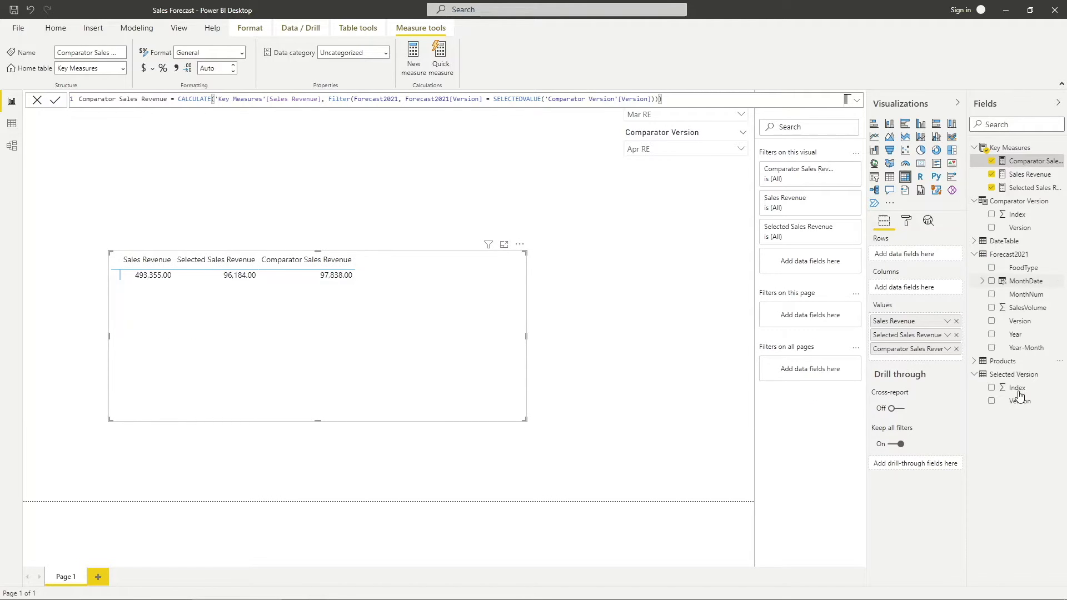
{"action": "left_click", "coordinate": [974, 361]}
{"action": "left_click_drag", "start_coordinate": [1022, 388], "coordinate": [922, 259]}
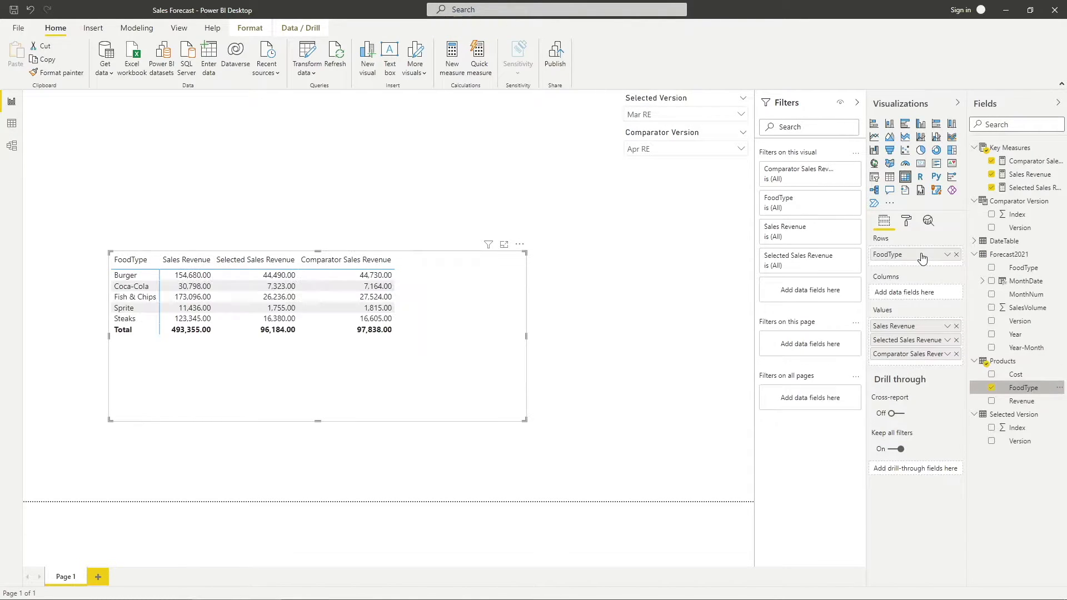
{"action": "left_click", "coordinate": [992, 175]}
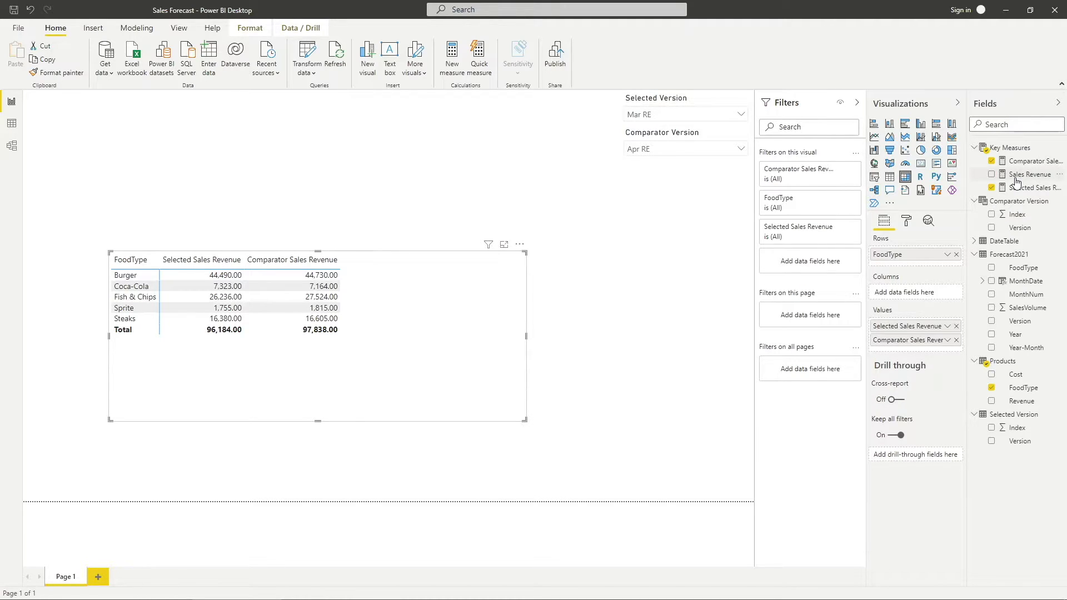
- Add a Variance measure in Key Measures: [Selected Sales Revenue] - [Comparator Sales Revenue]
{"action": "right_click", "coordinate": [1016, 176]}
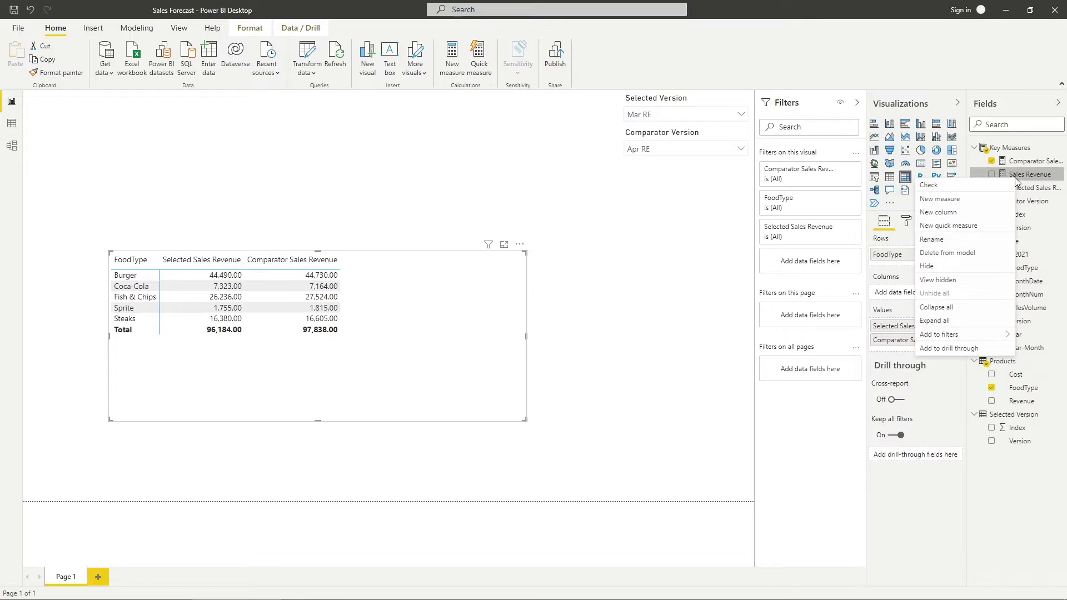
{"action": "left_click", "coordinate": [995, 204]}
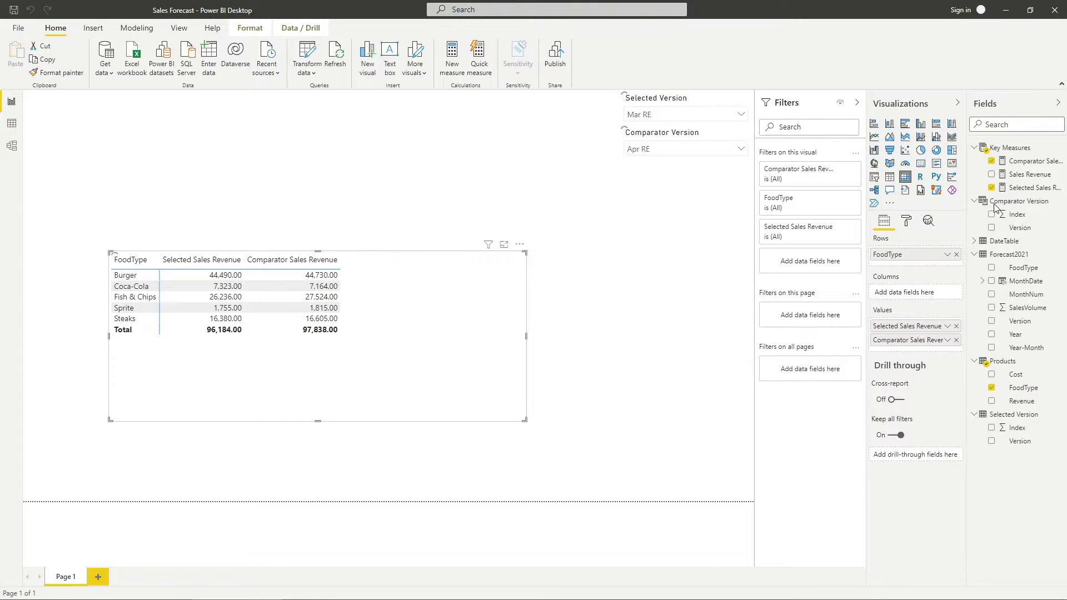
{"action": "type", "text": "Variance = 'Key Measures'[Selected"}
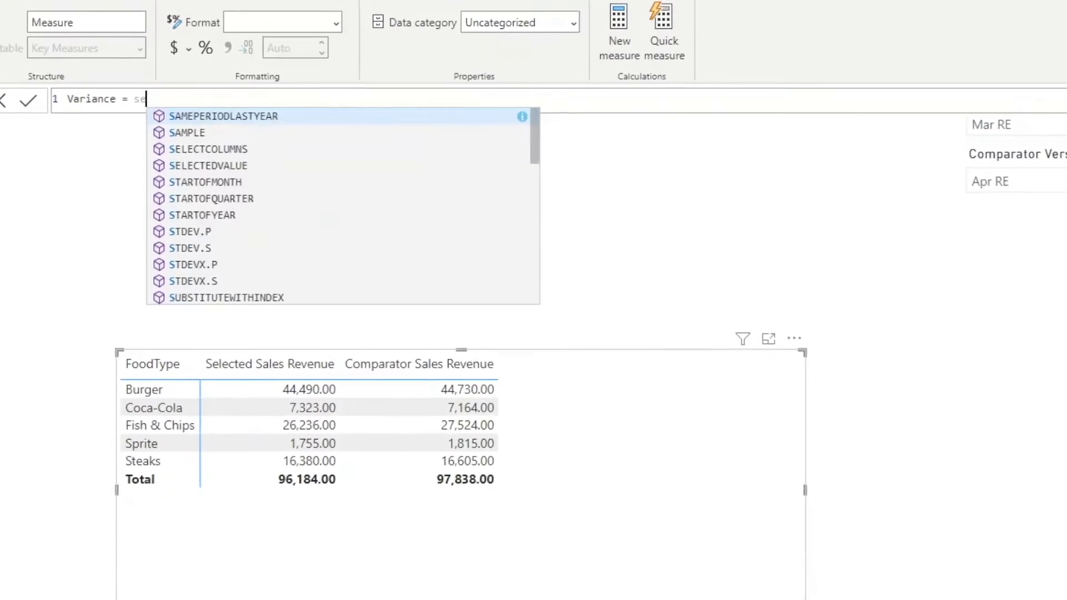
{"action": "key", "text": "Tab"}
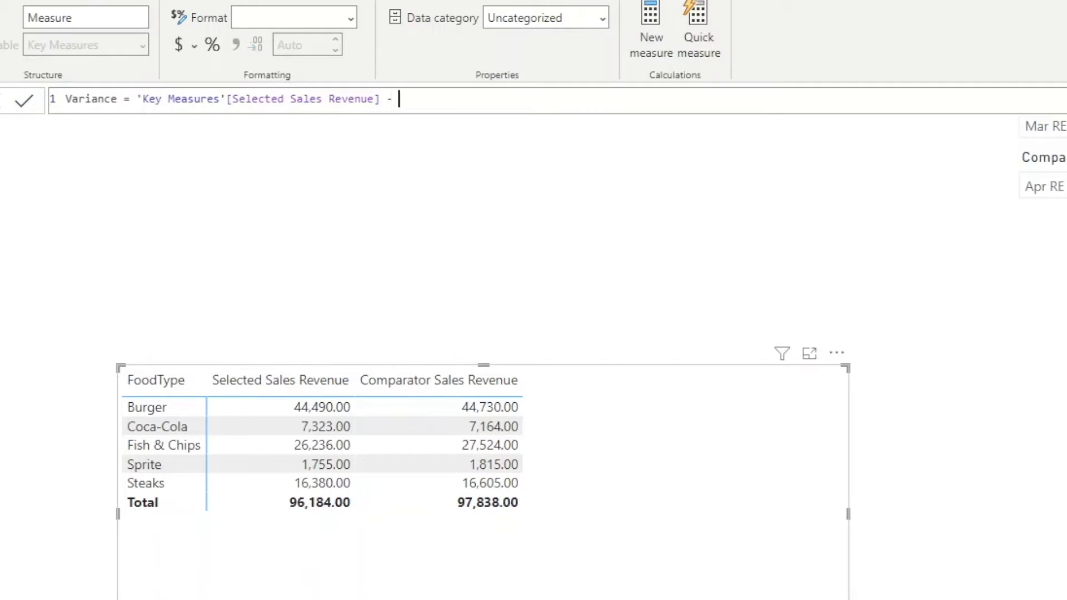
{"action": "type", "text": "- compar"}
{"action": "key", "text": "Tab"}
{"action": "key", "text": "Return"}
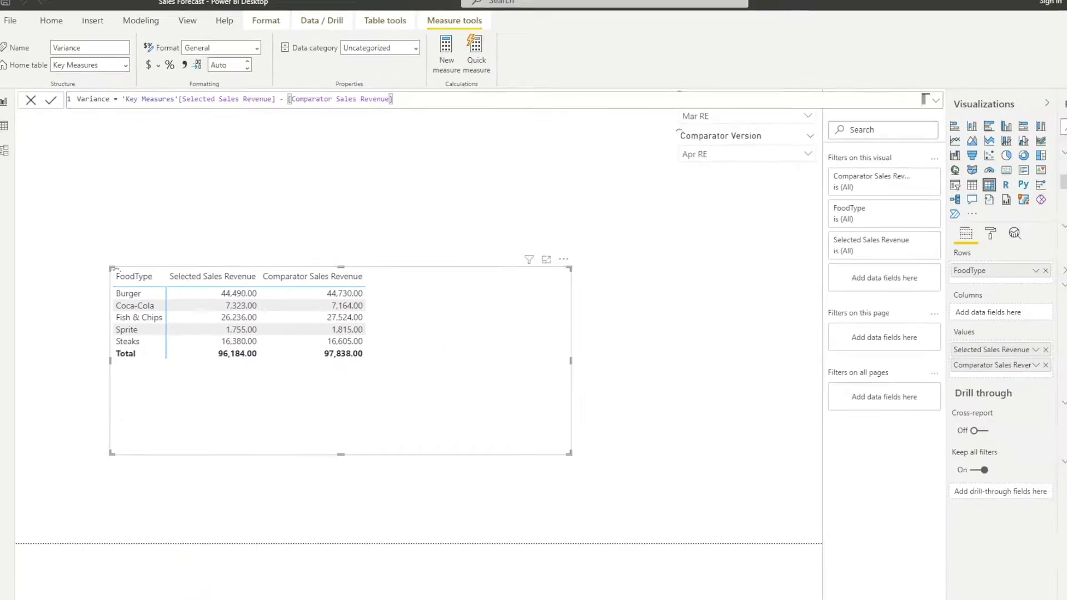
- Draft a Variance % measure as DIVIDE([Variance], [Comparator Sales Revenue])
{"action": "right_click", "coordinate": [1021, 201]}
{"action": "left_click", "coordinate": [1007, 225]}
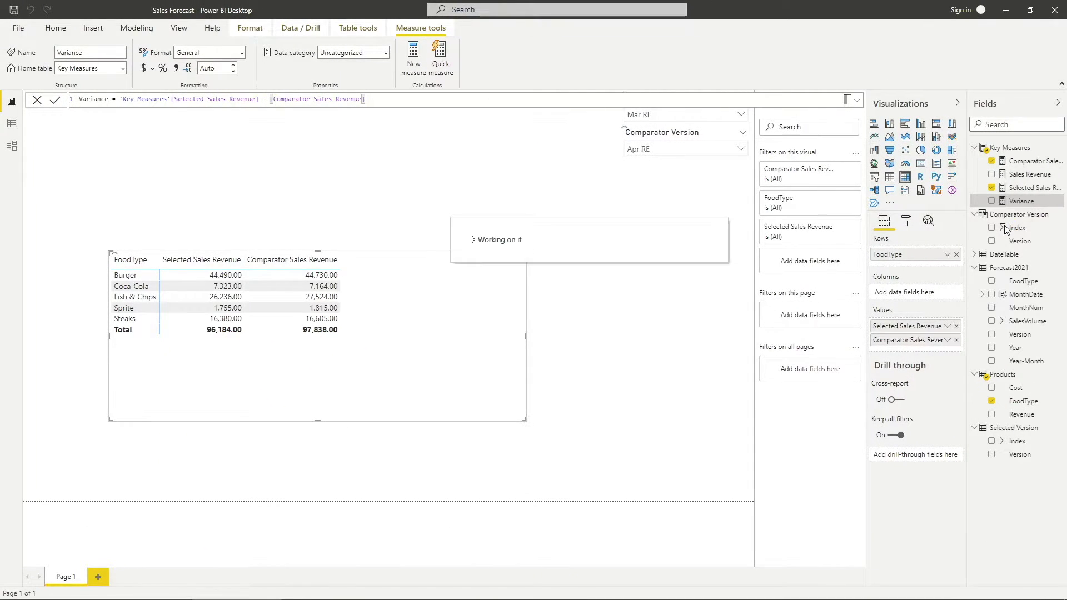
{"action": "type", "text": "Variance "}
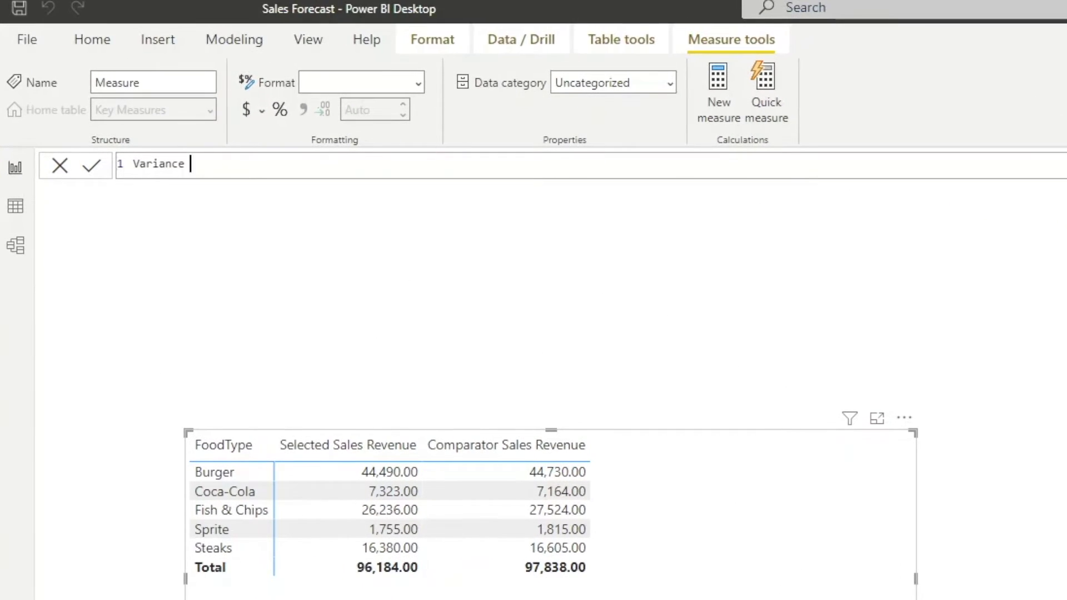
{"action": "type", "text": "% = Divide(vari"}
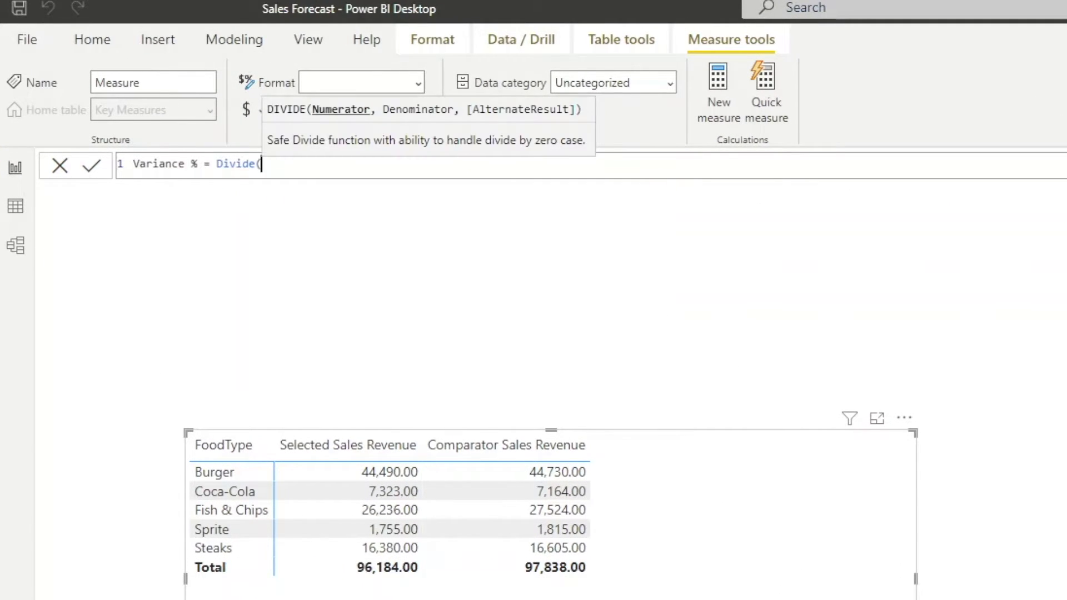
{"action": "key", "text": "Tab"}
{"action": "type", "text": ", com"}
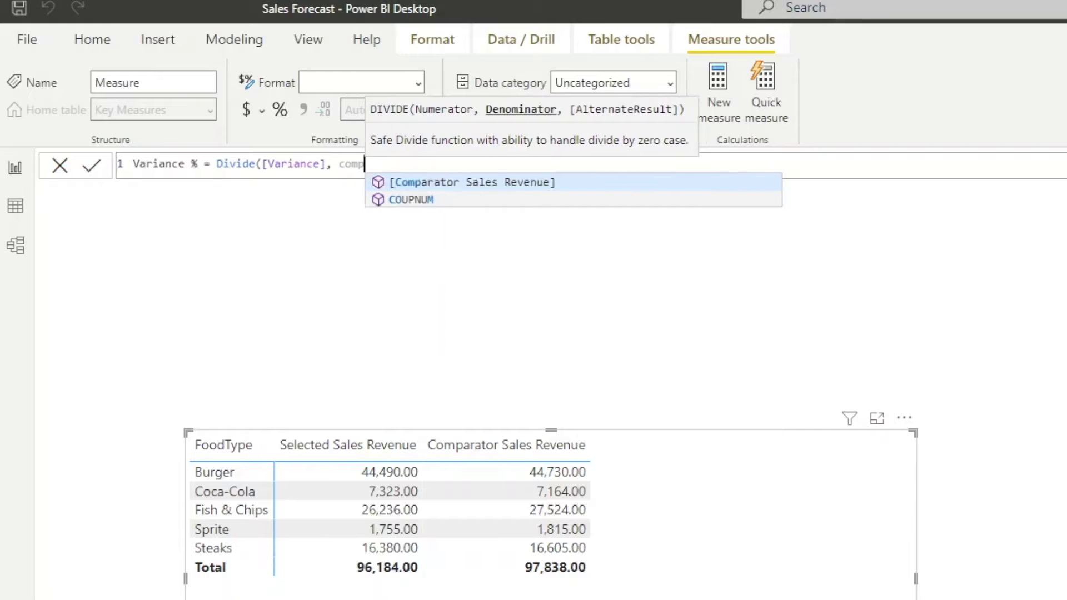
{"action": "key", "text": "Tab"}
- Commit Variance % as a percentage, add it to the table, then shrink and move the table top-left
{"action": "type", "text": ")"}
{"action": "key", "text": "Return"}
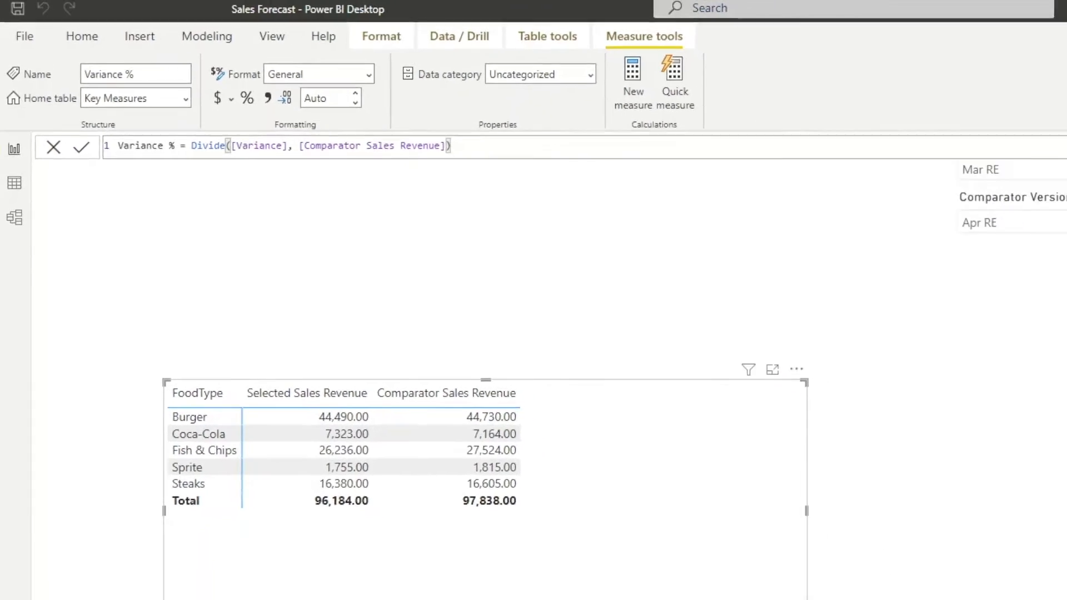
{"action": "left_click_drag", "start_coordinate": [1022, 214], "coordinate": [939, 361]}
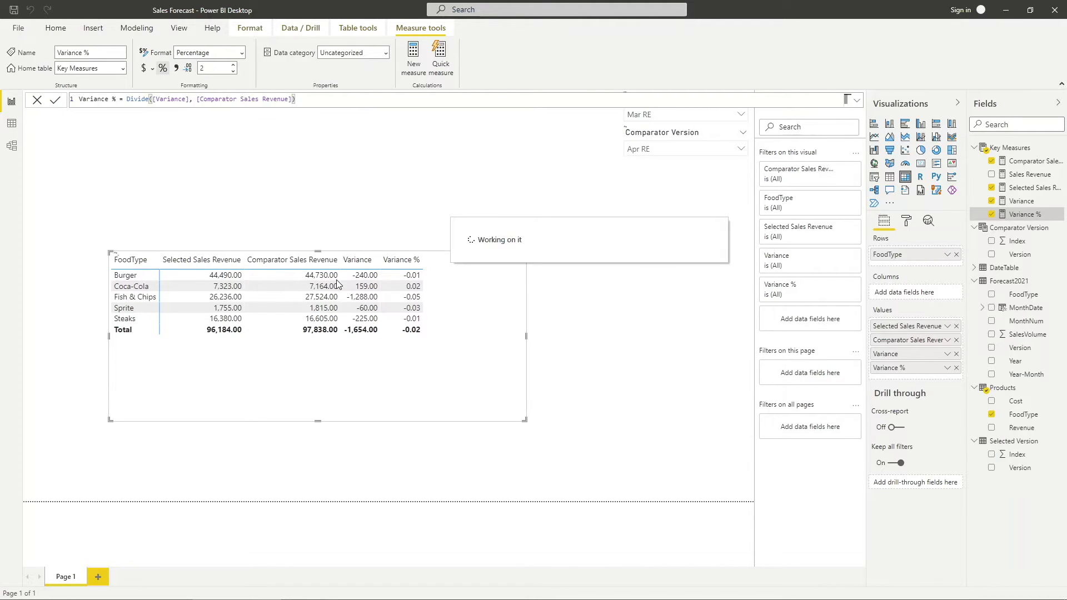
{"action": "left_click", "coordinate": [471, 336]}
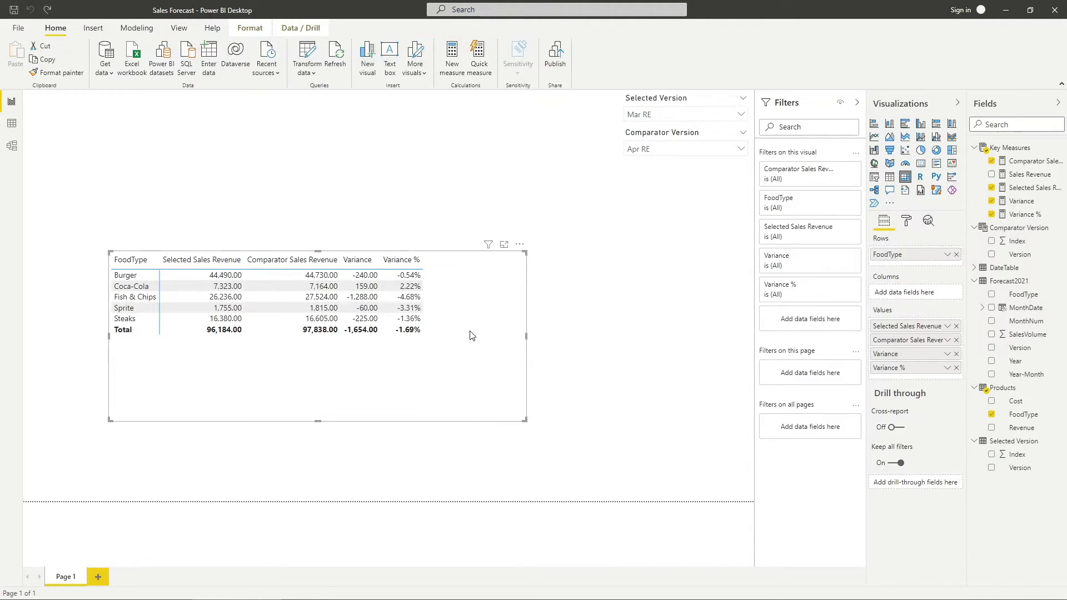
{"action": "left_click_drag", "start_coordinate": [525, 421], "coordinate": [450, 366]}
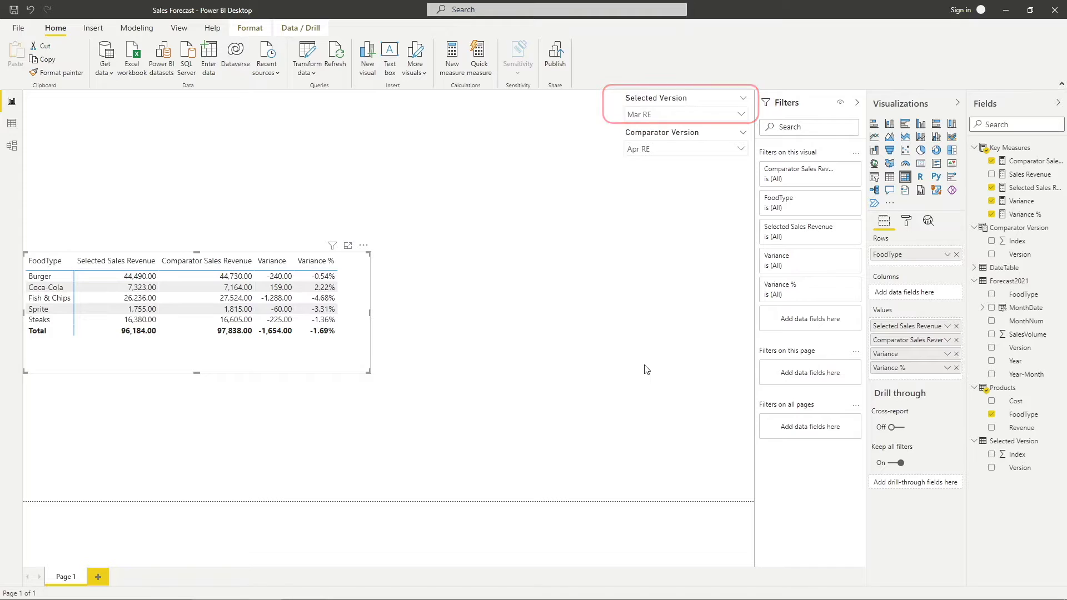
{"action": "left_click_drag", "start_coordinate": [355, 373], "coordinate": [354, 326]}
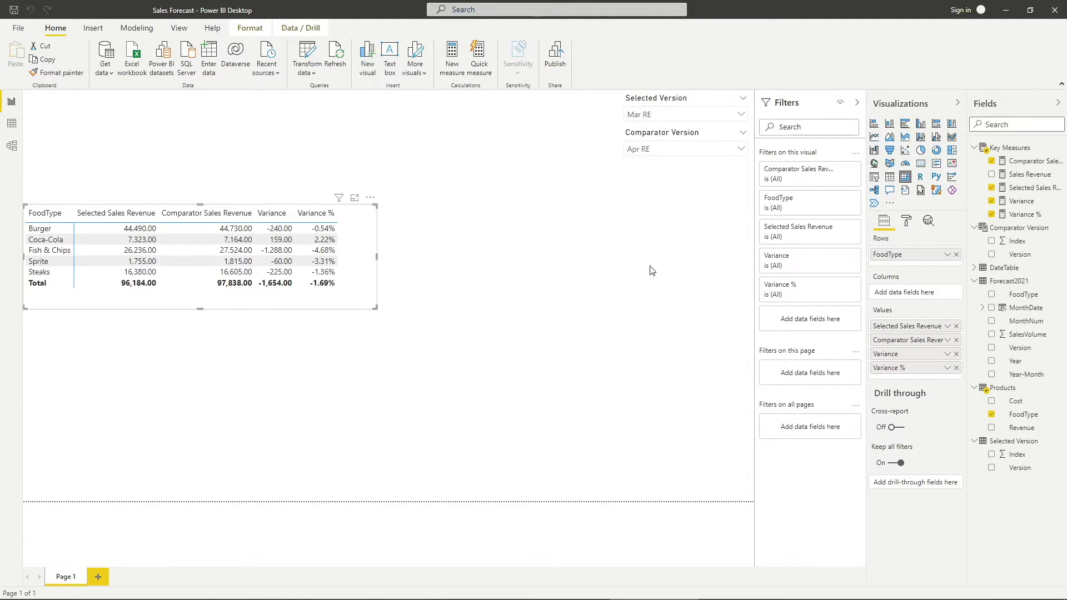
- Add a clustered bar chart with Variance as values and FoodType as categories below the matrix
{"action": "left_click", "coordinate": [575, 313]}
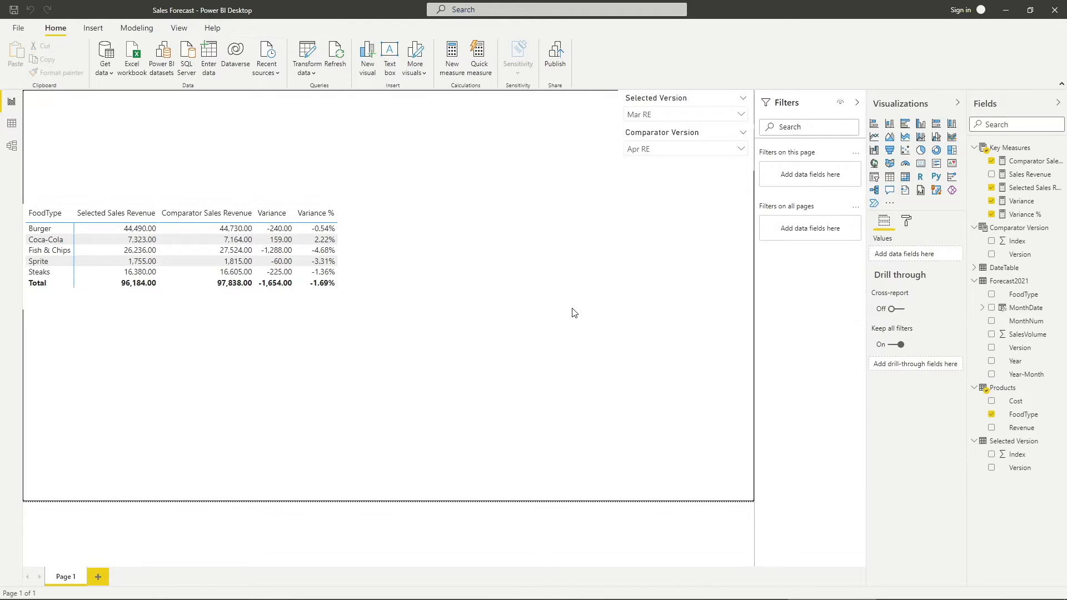
{"action": "left_click", "coordinate": [905, 124]}
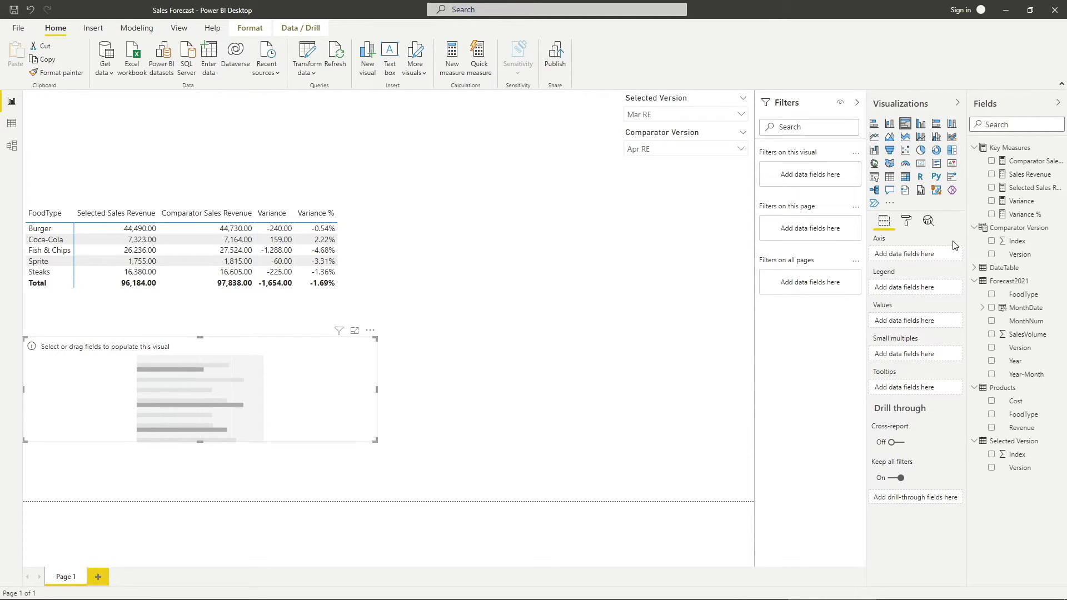
{"action": "left_click_drag", "start_coordinate": [1021, 201], "coordinate": [927, 322]}
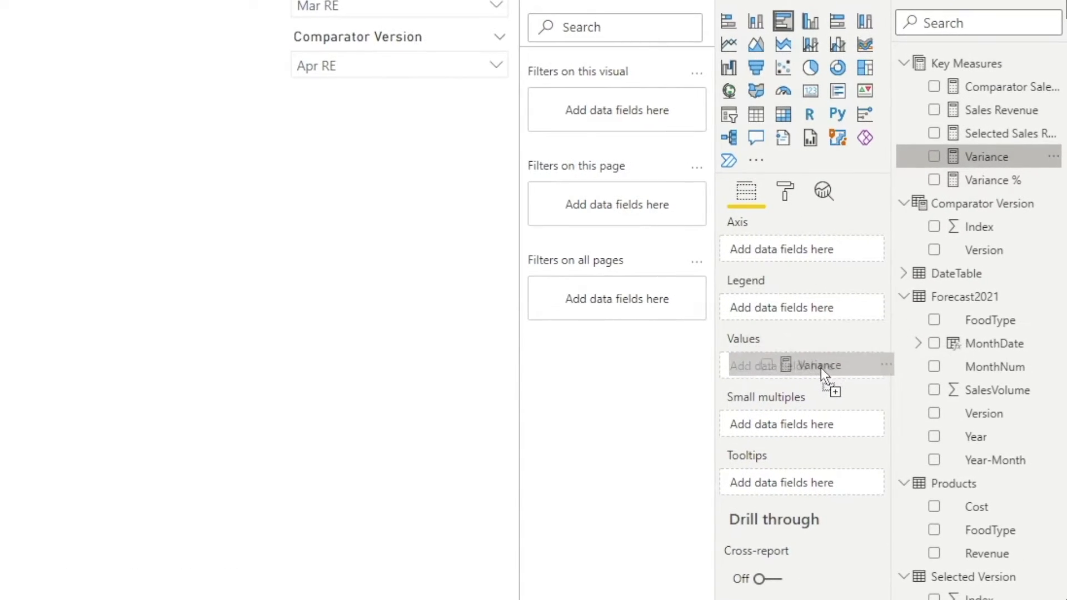
{"action": "left_click_drag", "start_coordinate": [821, 368], "coordinate": [819, 370]}
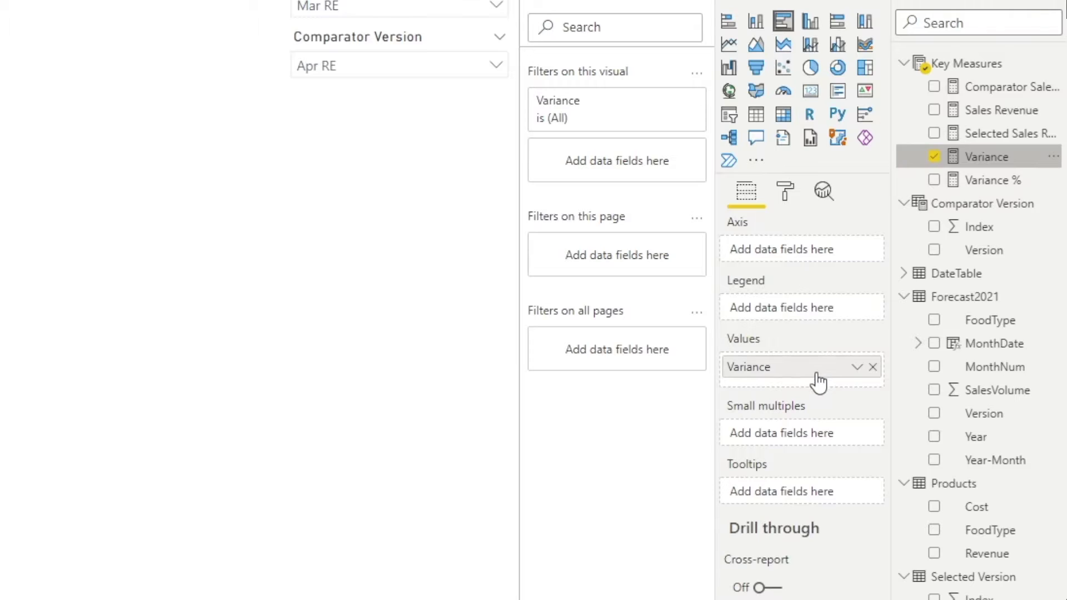
{"action": "left_click_drag", "start_coordinate": [975, 535], "coordinate": [800, 256]}
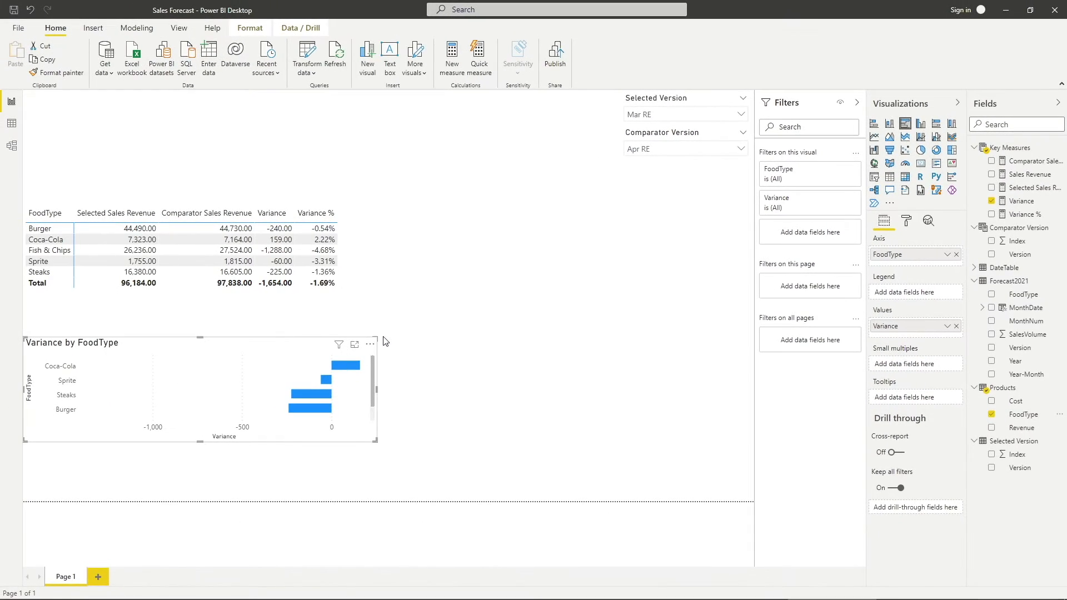
{"action": "mouse_move", "coordinate": [283, 383]}
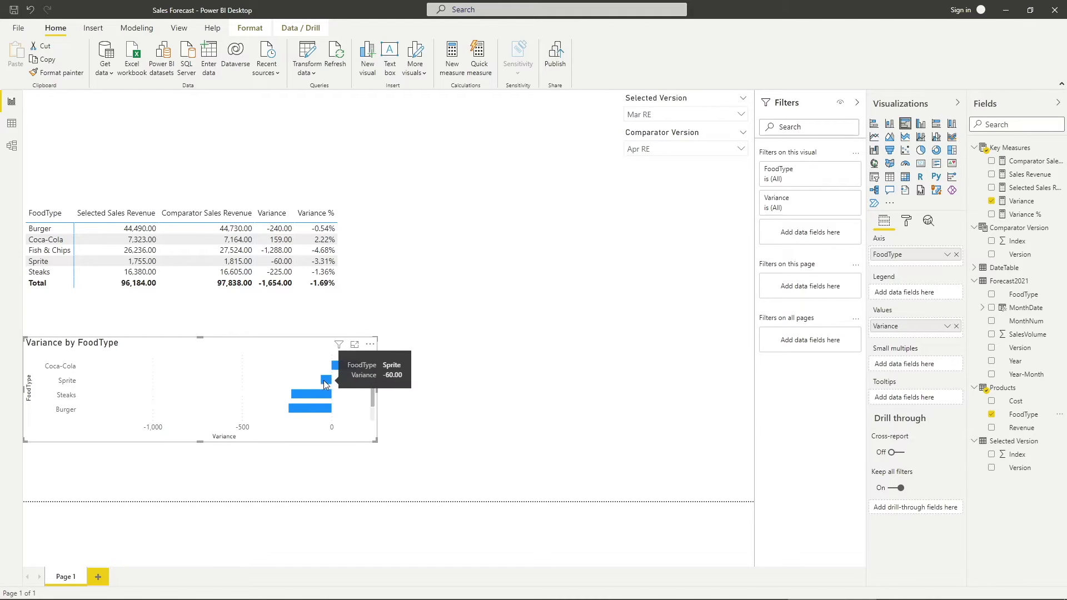
{"action": "mouse_move", "coordinate": [324, 396]}
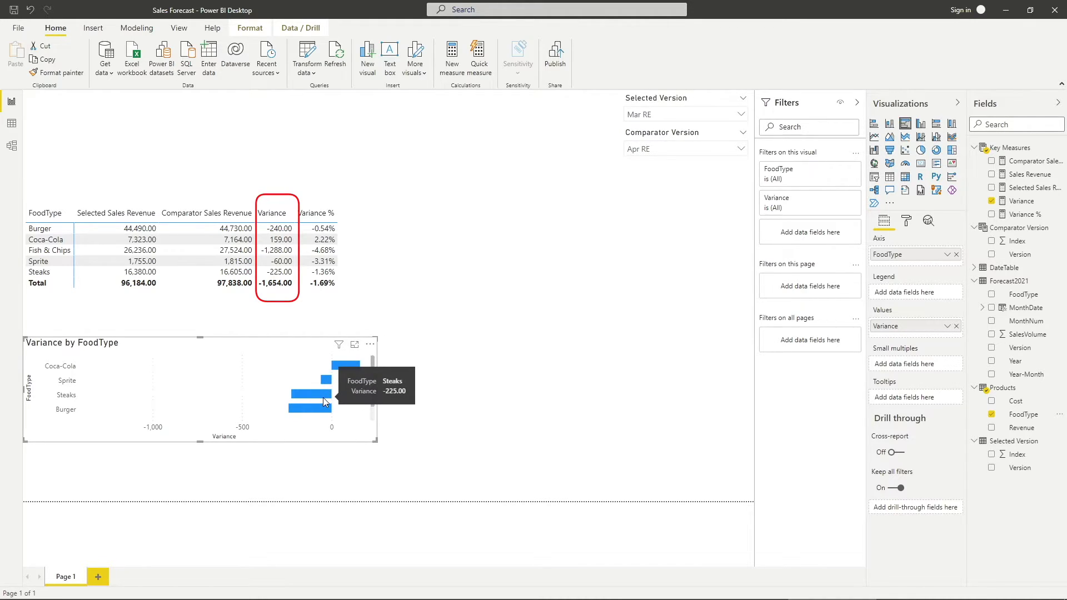
- Switch the bar data colours to rule-based conditional formatting with a red first rule
{"action": "left_click", "coordinate": [907, 221]}
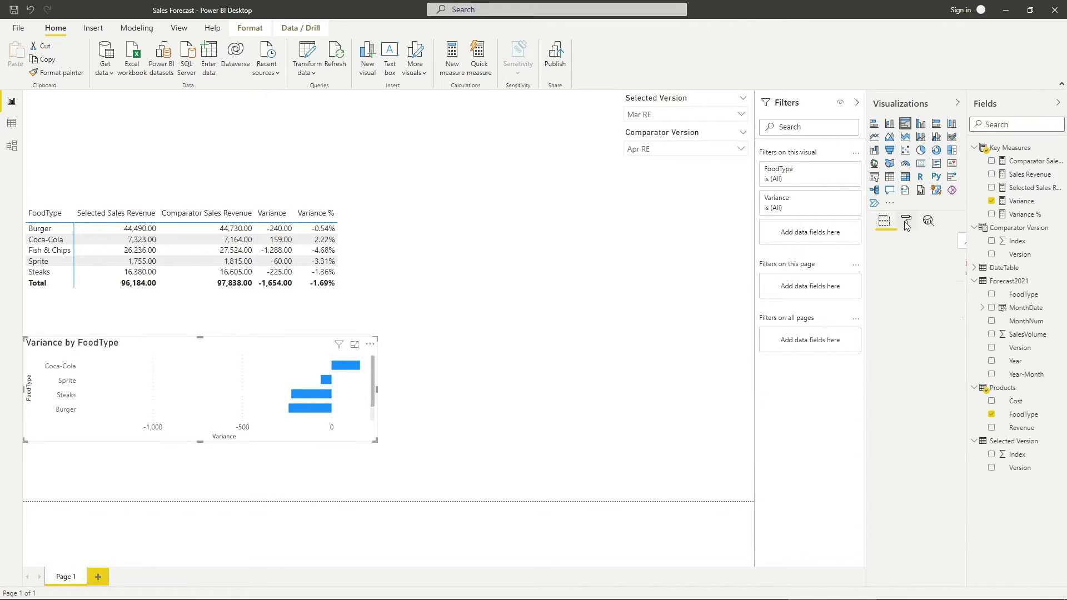
{"action": "left_click", "coordinate": [925, 351]}
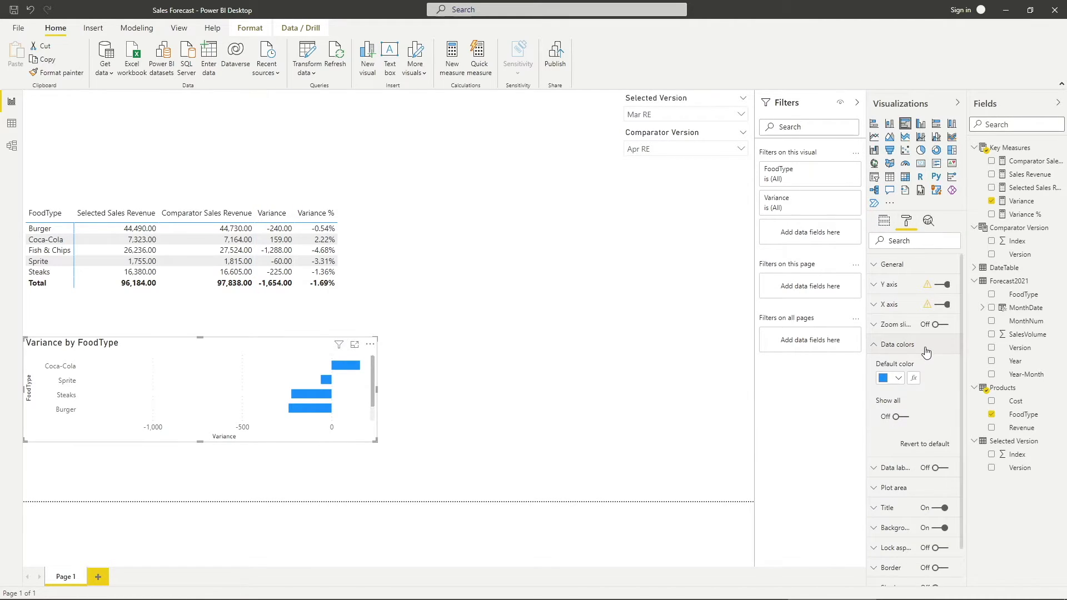
{"action": "left_click", "coordinate": [914, 380]}
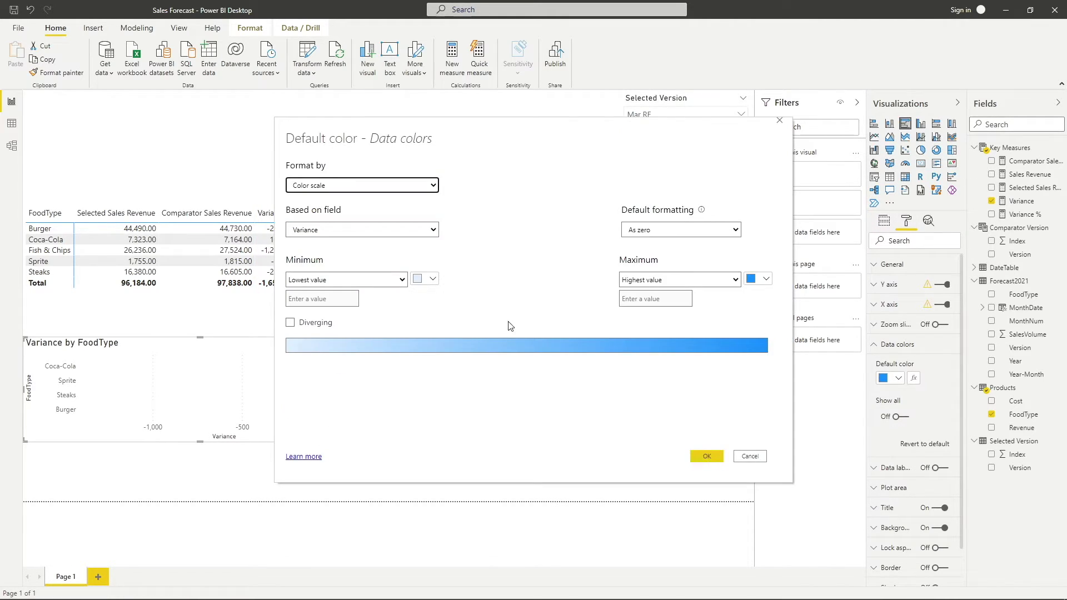
{"action": "left_click", "coordinate": [408, 185]}
{"action": "left_click", "coordinate": [405, 211]}
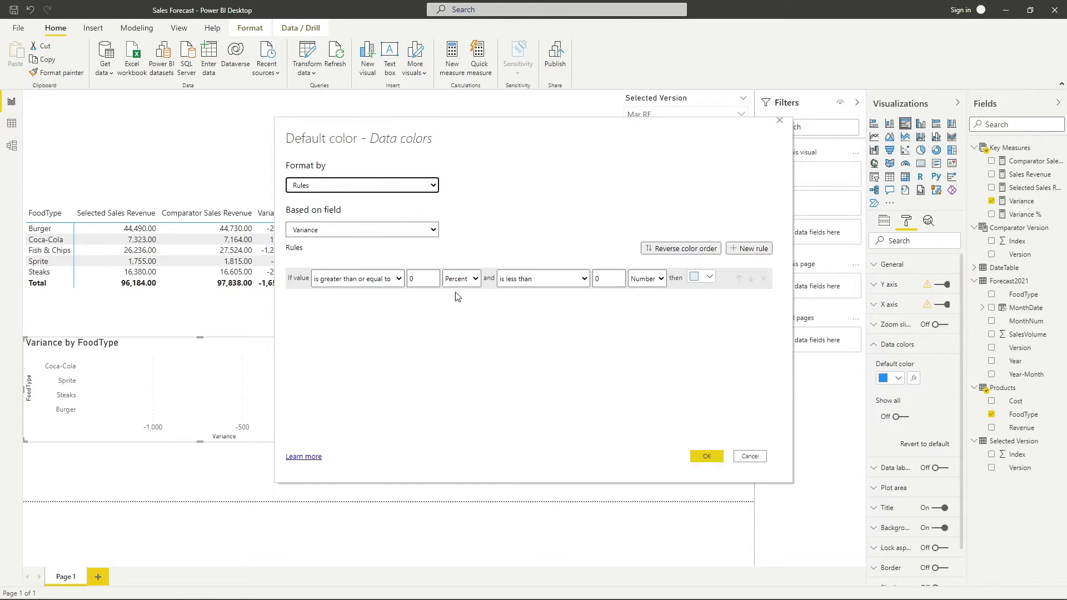
{"action": "left_click", "coordinate": [704, 277]}
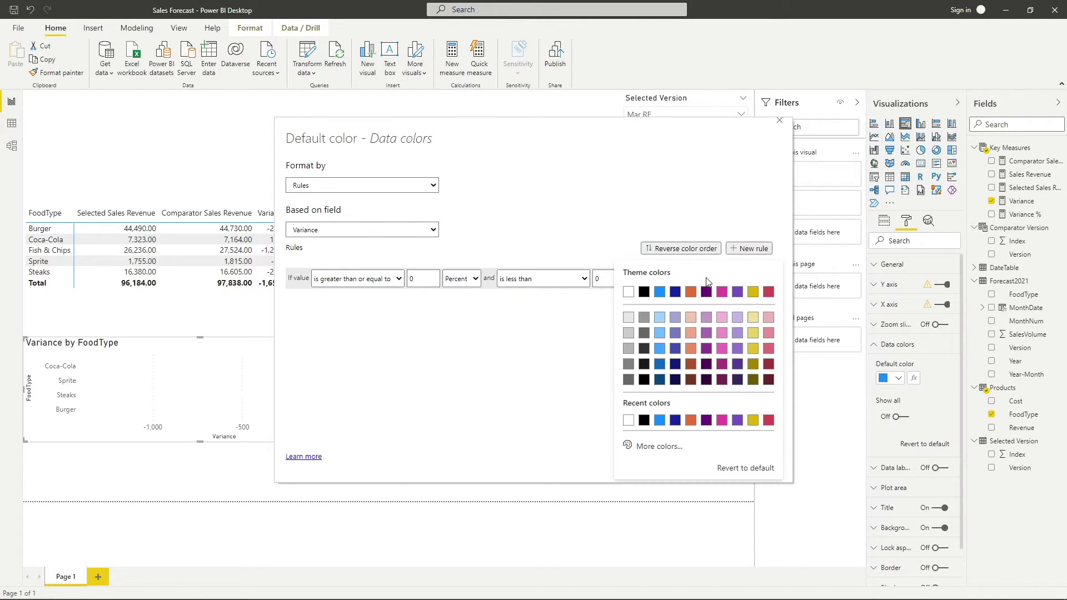
{"action": "left_click", "coordinate": [659, 446]}
{"action": "left_click", "coordinate": [630, 400]}
{"action": "left_click", "coordinate": [766, 271]}
- Add a second Number rule up to 100 coloured bright green and apply the rules
{"action": "left_click", "coordinate": [750, 249]}
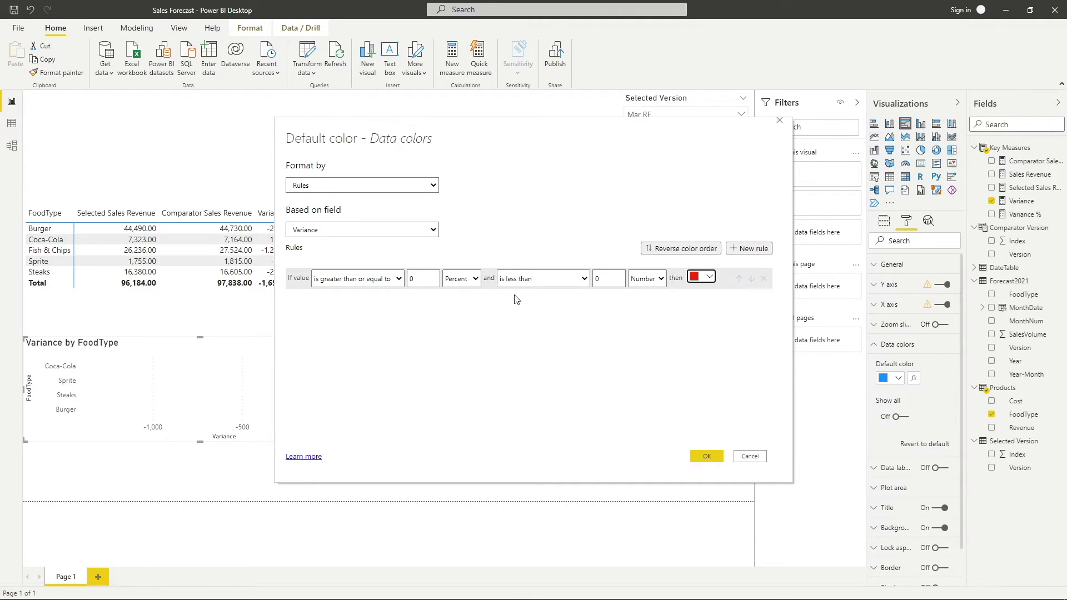
{"action": "left_click", "coordinate": [461, 300]}
{"action": "left_click", "coordinate": [460, 327]}
{"action": "left_click", "coordinate": [609, 299]}
{"action": "type", "text": "100"}
{"action": "left_click", "coordinate": [647, 300]}
{"action": "left_click", "coordinate": [647, 327]}
{"action": "left_click", "coordinate": [701, 298]}
{"action": "left_click", "coordinate": [658, 446]}
{"action": "left_click", "coordinate": [672, 407]}
{"action": "left_click", "coordinate": [767, 273]}
{"action": "left_click", "coordinate": [702, 455]}
- Change the Selected Version slicer to May RE
{"action": "left_click", "coordinate": [684, 114]}
{"action": "left_click", "coordinate": [662, 174]}
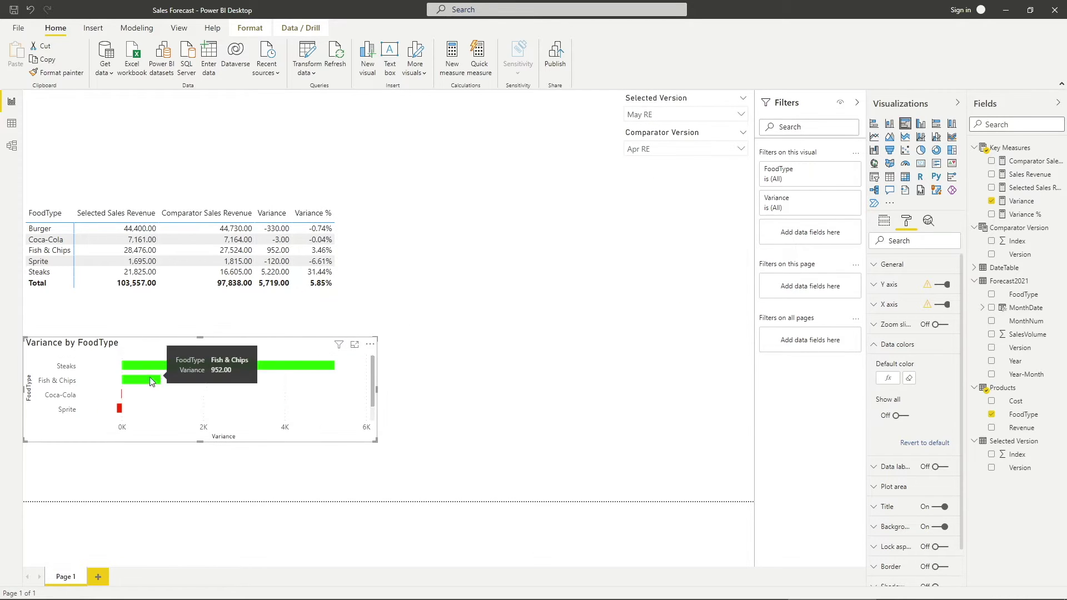
{"action": "left_click", "coordinate": [513, 426]}
- Create a Selected + Comparator Sales Revenue measure adding the Selected and Comparator Sales Revenue measures
{"action": "right_click", "coordinate": [1007, 191]}
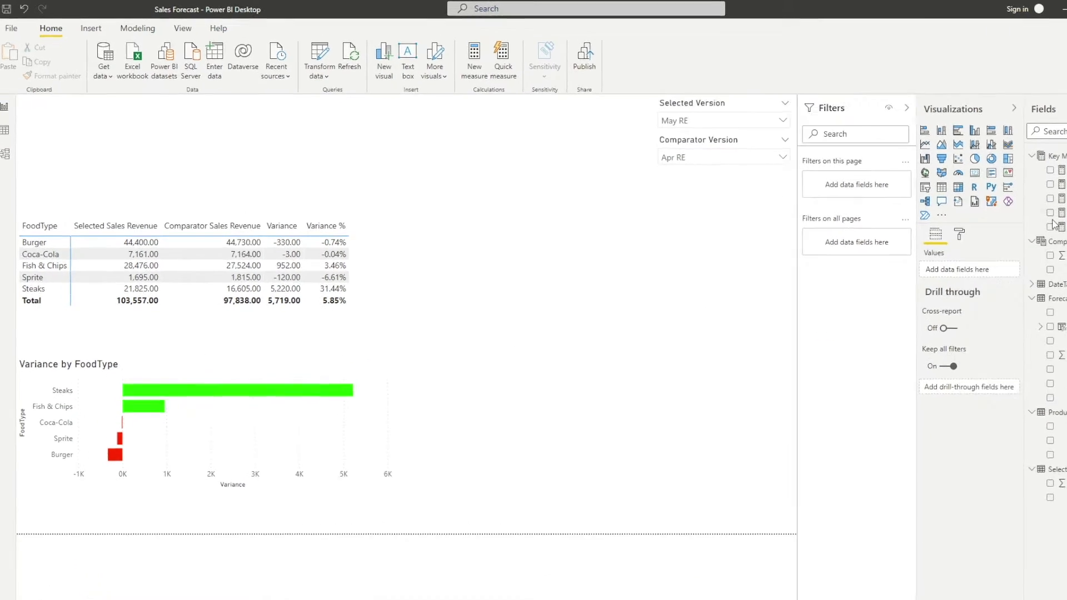
{"action": "left_click", "coordinate": [1034, 212]}
{"action": "type", "text": "Selected + Comparator "}
{"action": "type", "text": "Sales Revenue = 'Key Measures'[Selected Sales Revenue] + [Comparator Sales Revenue]"}
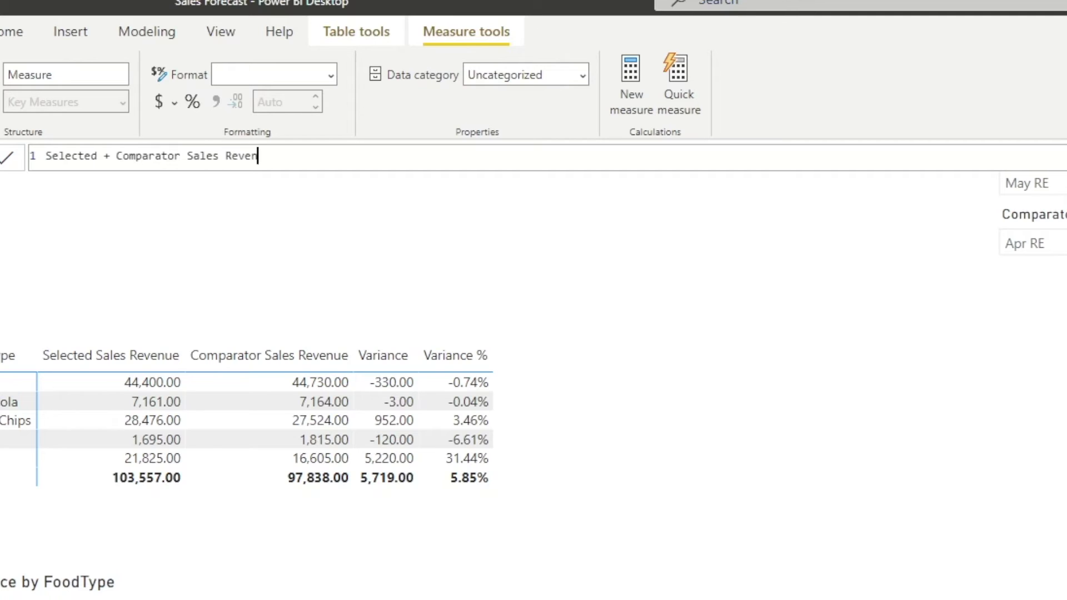
{"action": "key", "text": "Return"}
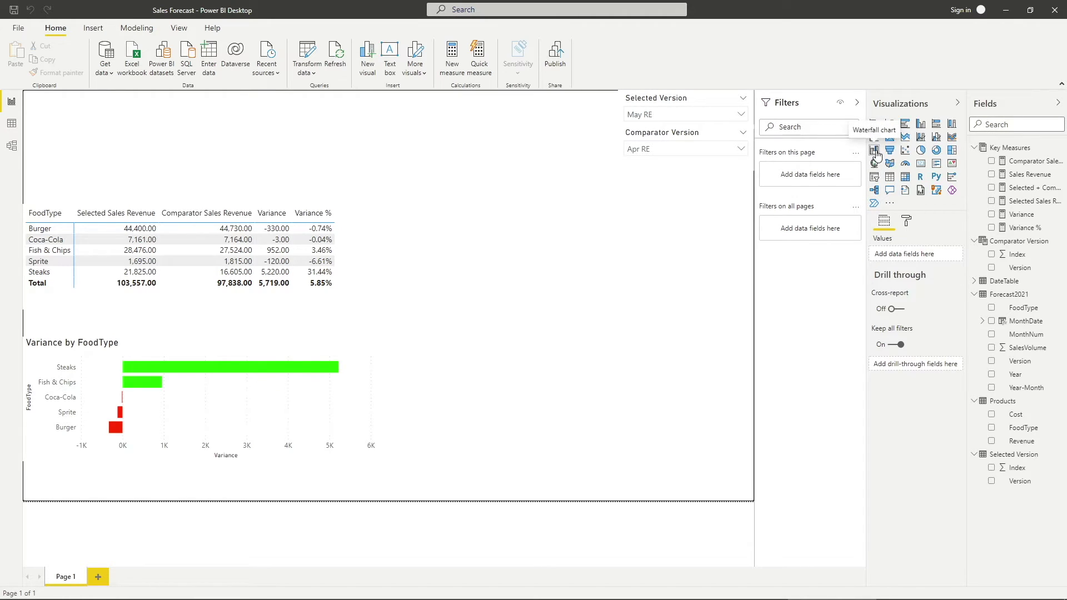
- Add a sorted waterfall chart of that measure with Version as category and FoodType breakdown
{"action": "left_click", "coordinate": [875, 151]}
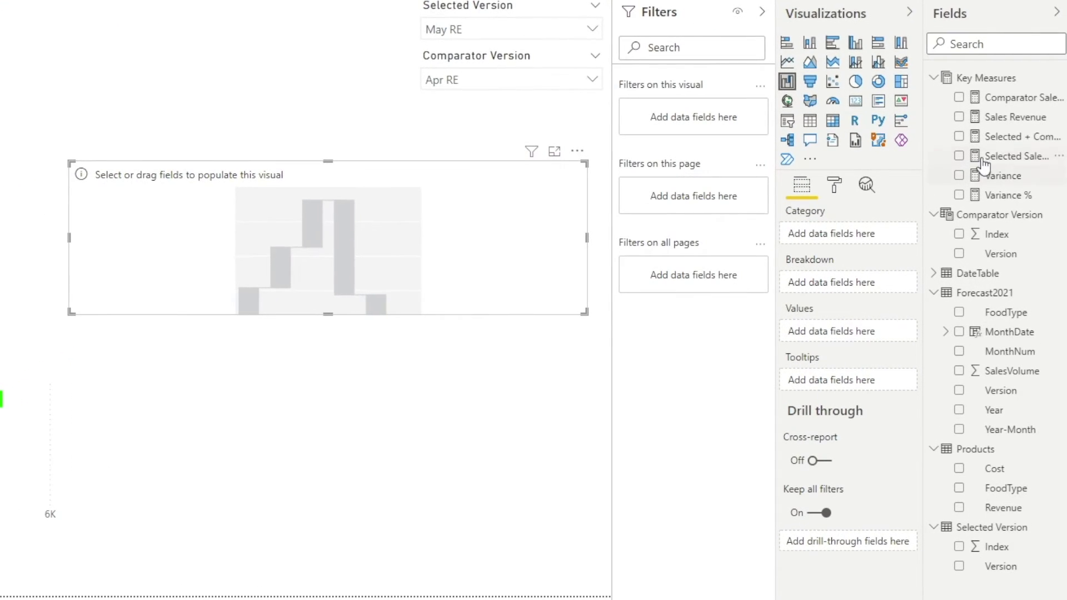
{"action": "left_click_drag", "start_coordinate": [1018, 137], "coordinate": [872, 333]}
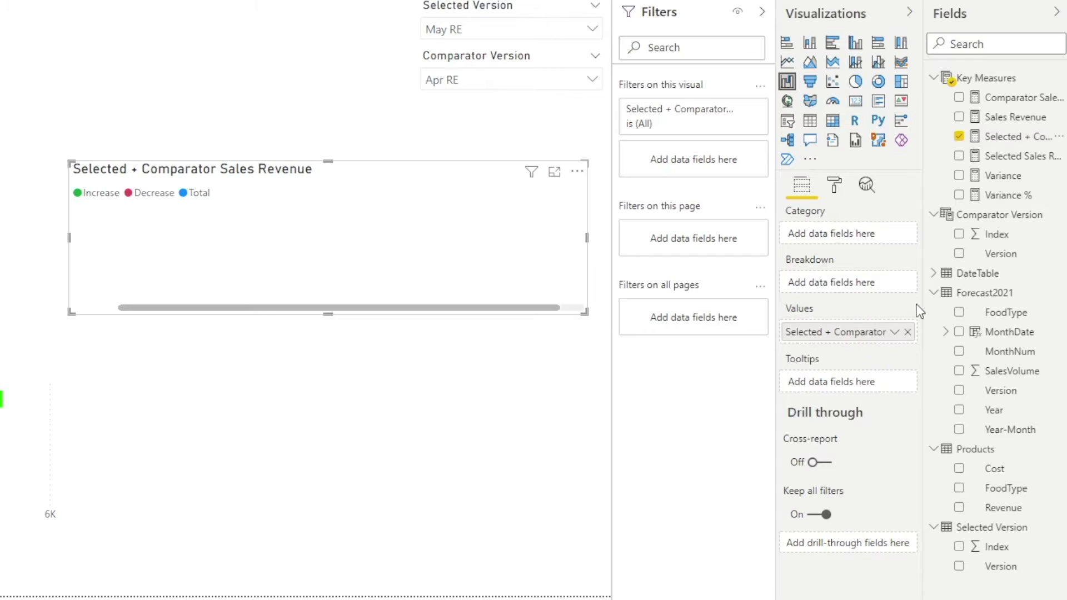
{"action": "left_click_drag", "start_coordinate": [1003, 390], "coordinate": [860, 235]}
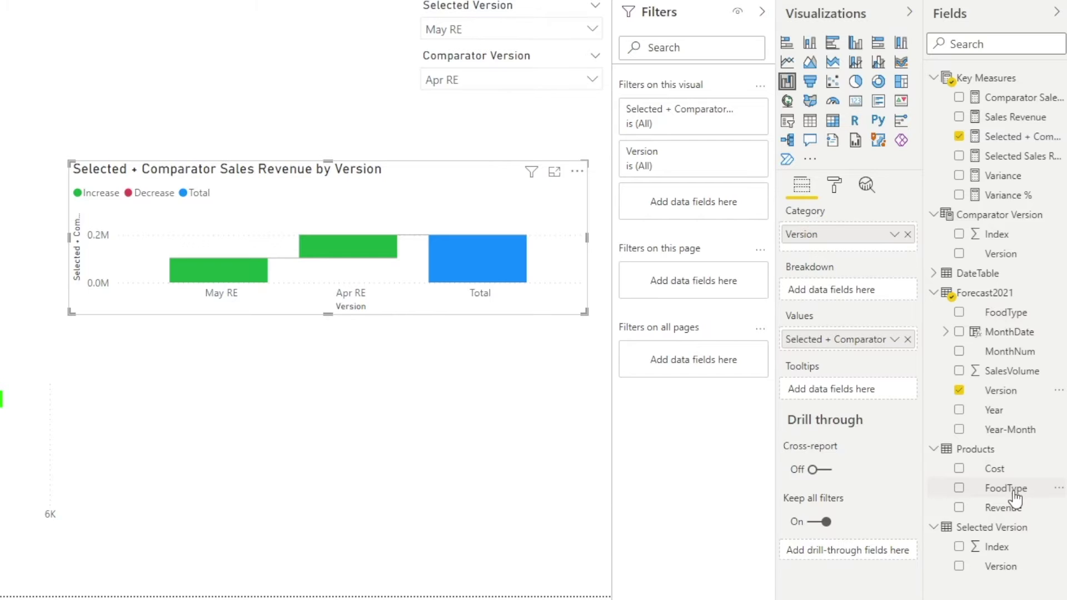
{"action": "left_click_drag", "start_coordinate": [1012, 491], "coordinate": [833, 291]}
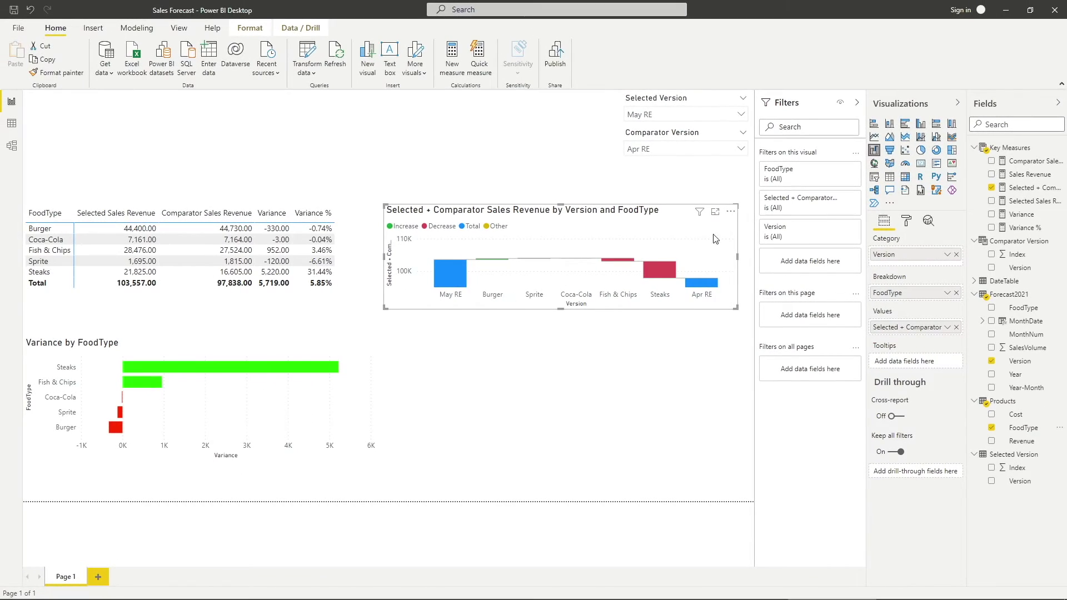
{"action": "left_click", "coordinate": [730, 211]}
{"action": "left_click", "coordinate": [767, 296]}
{"action": "left_click", "coordinate": [618, 360]}
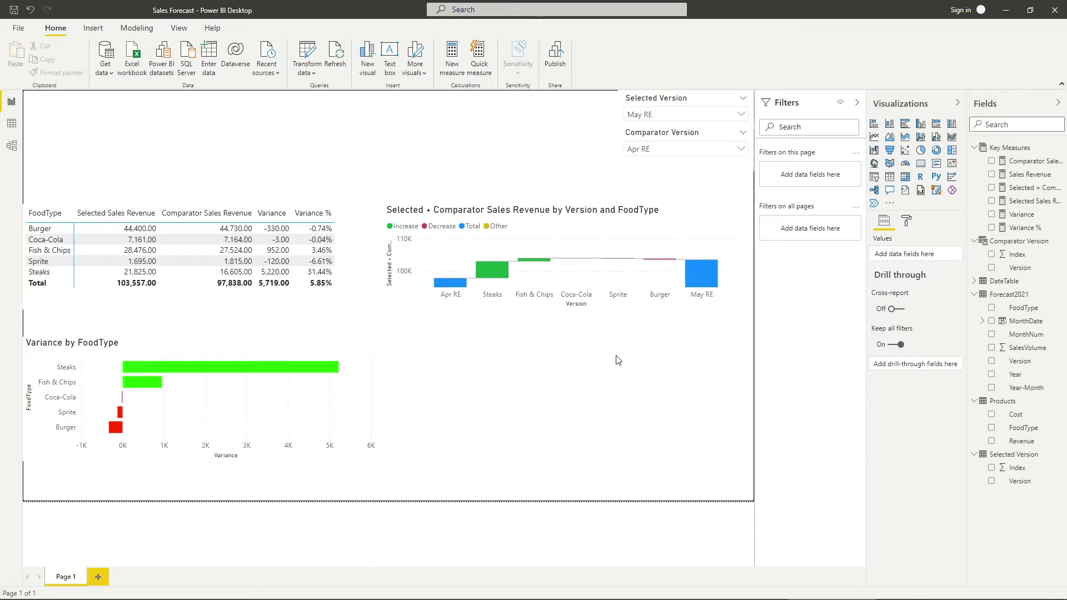
- Add a line chart of Selected + Comparator Sales Revenue by month, one line per Version
{"action": "left_click", "coordinate": [874, 137]}
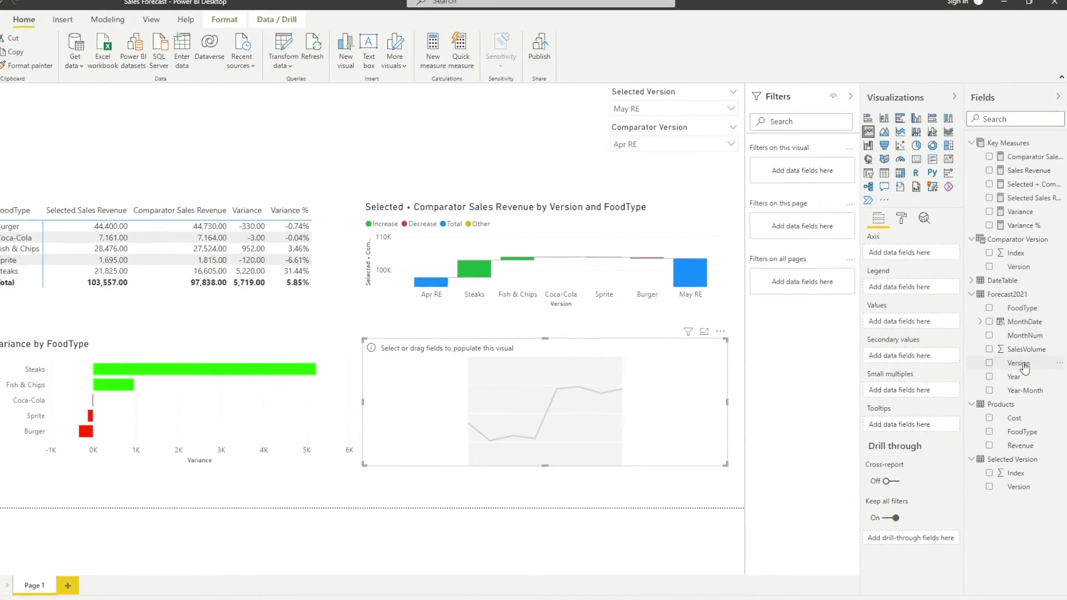
{"action": "left_click_drag", "start_coordinate": [1020, 362], "coordinate": [864, 284]}
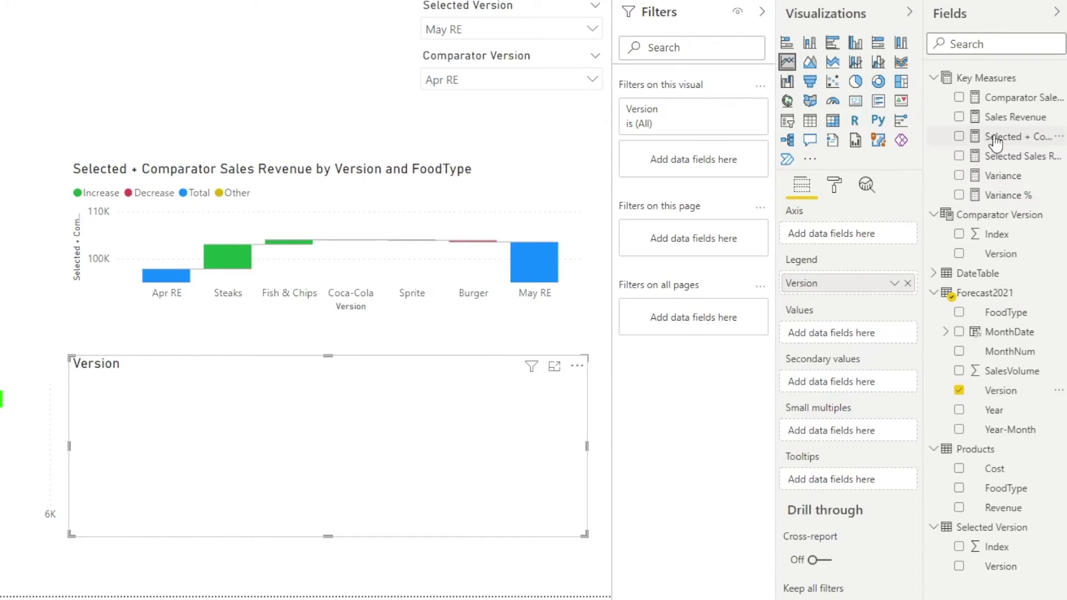
{"action": "left_click_drag", "start_coordinate": [994, 138], "coordinate": [860, 337]}
{"action": "left_click", "coordinate": [934, 273]}
{"action": "left_click_drag", "start_coordinate": [999, 293], "coordinate": [854, 235]}
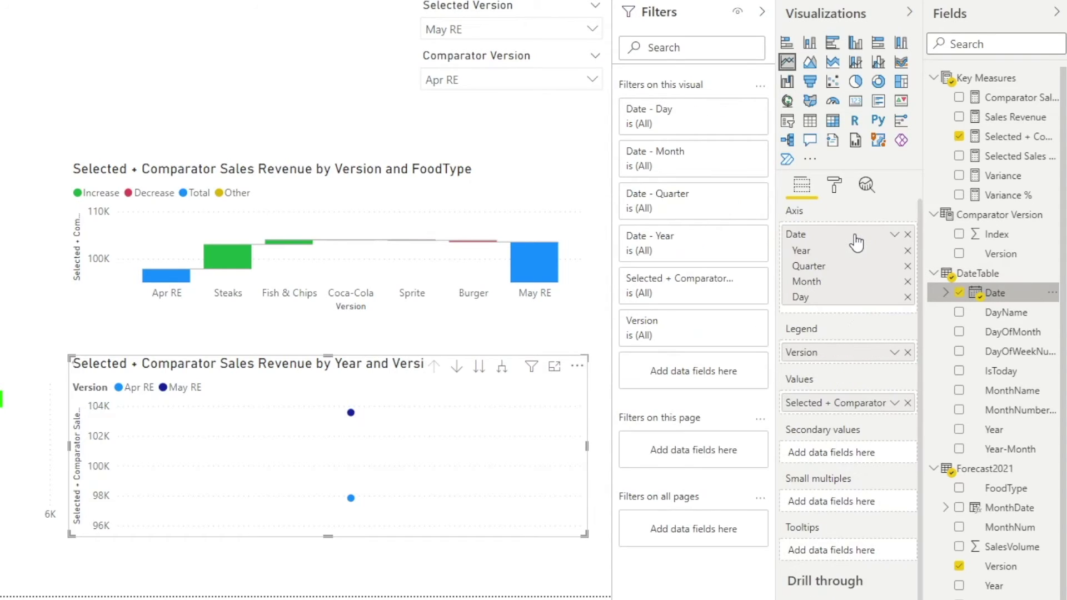
{"action": "left_click", "coordinate": [909, 251]}
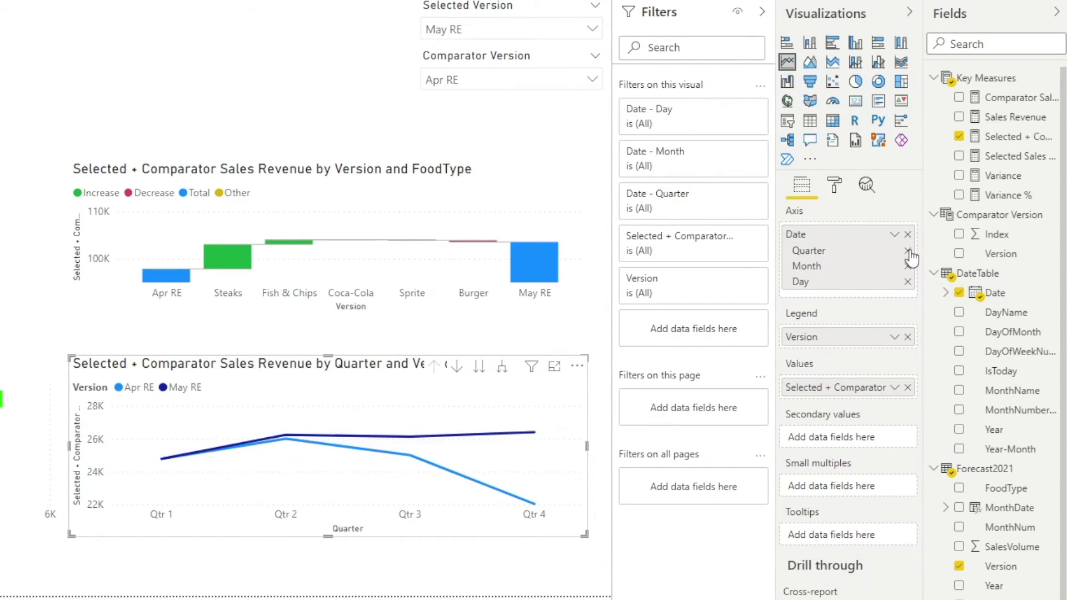
{"action": "left_click", "coordinate": [480, 368]}
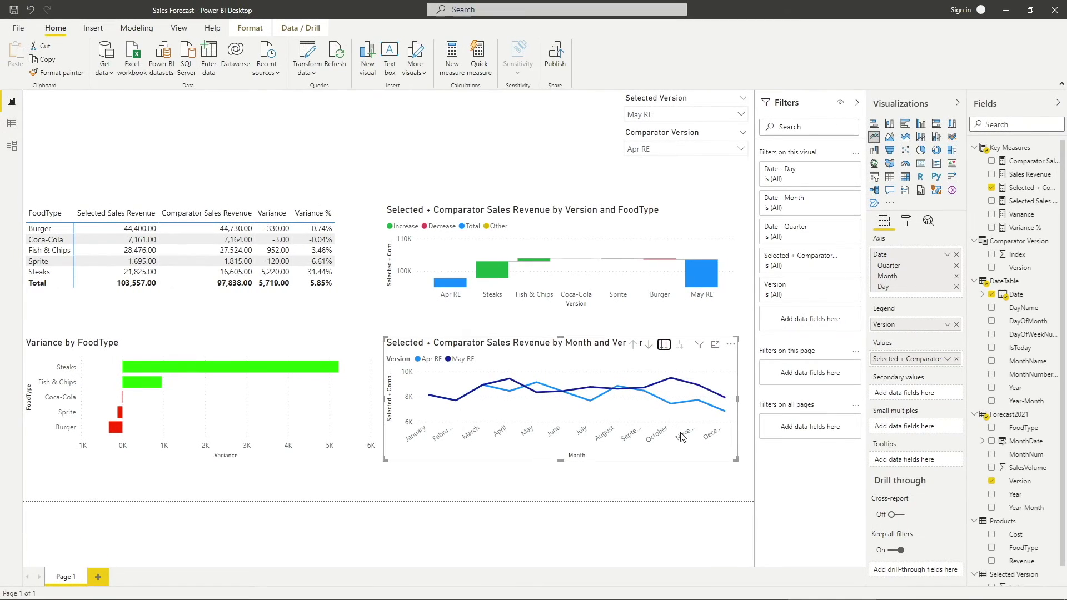
{"action": "left_click", "coordinate": [242, 372]}
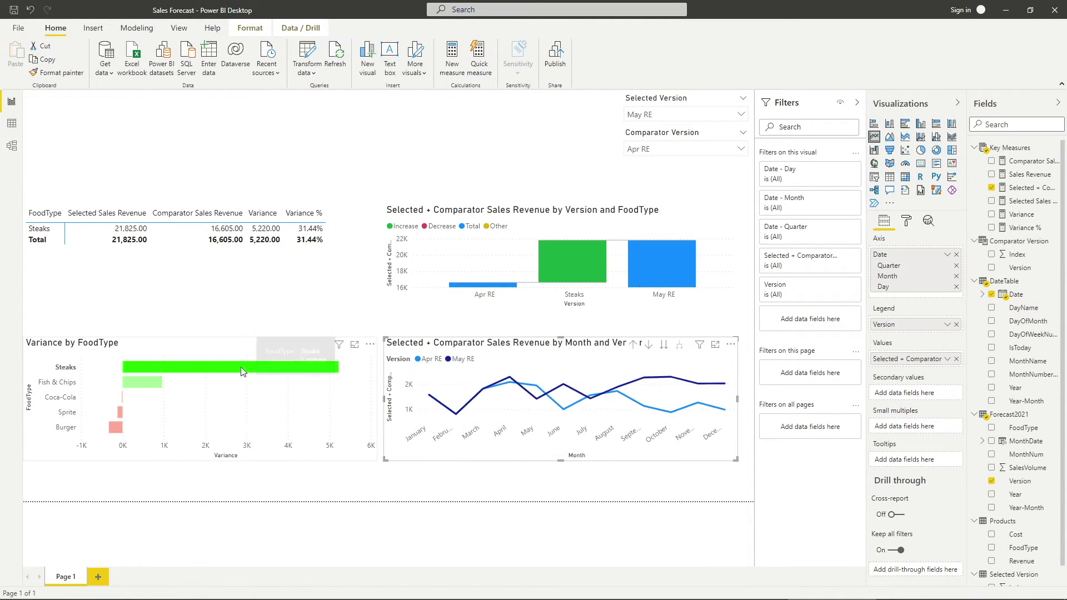
{"action": "left_click", "coordinate": [156, 384]}
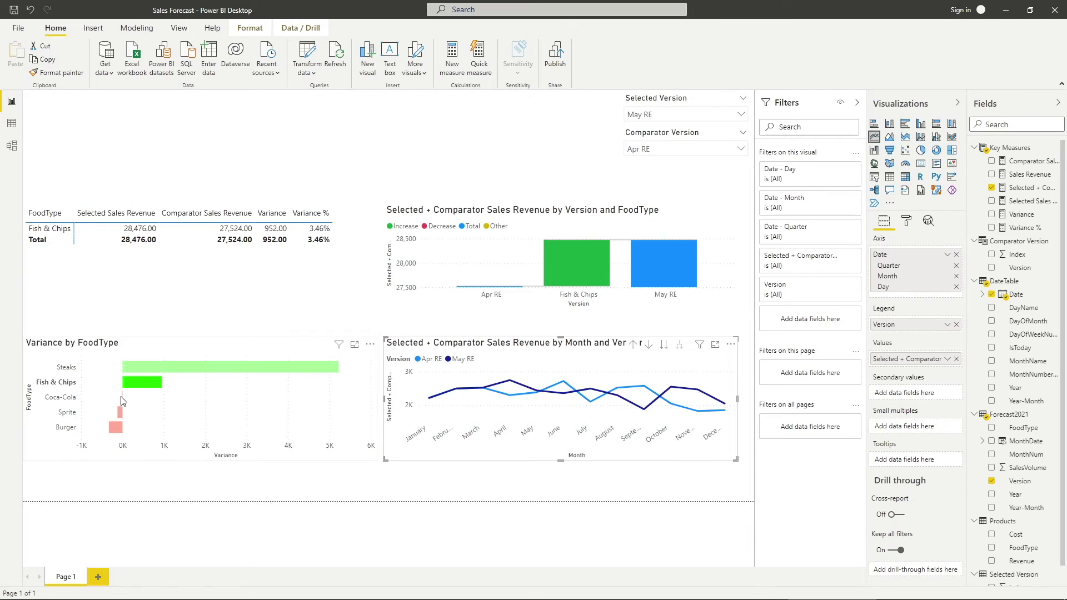
{"action": "left_click", "coordinate": [120, 397]}
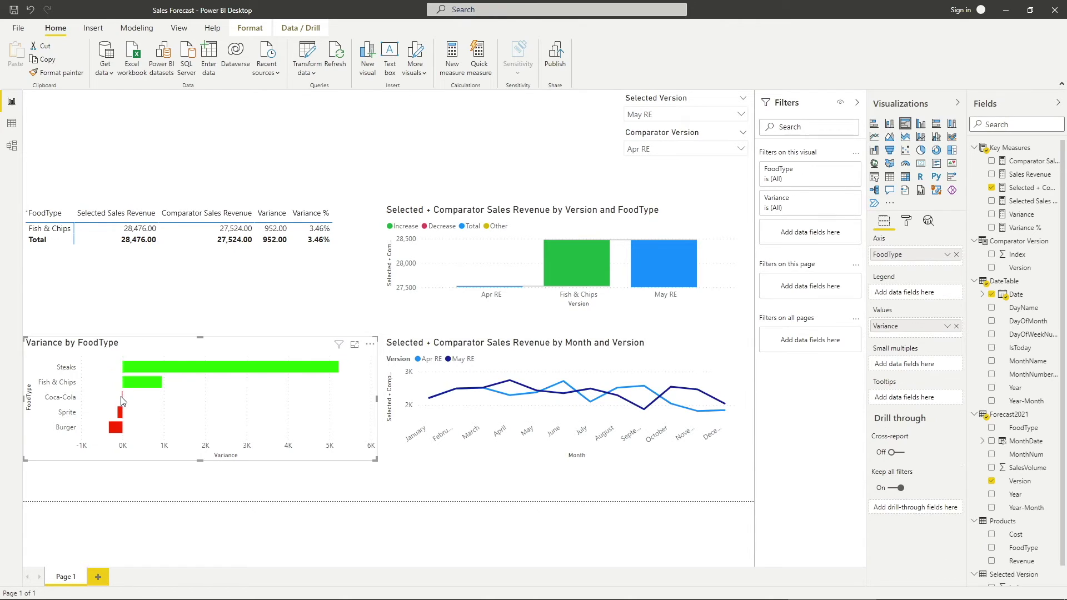
{"action": "left_click", "coordinate": [74, 415]}
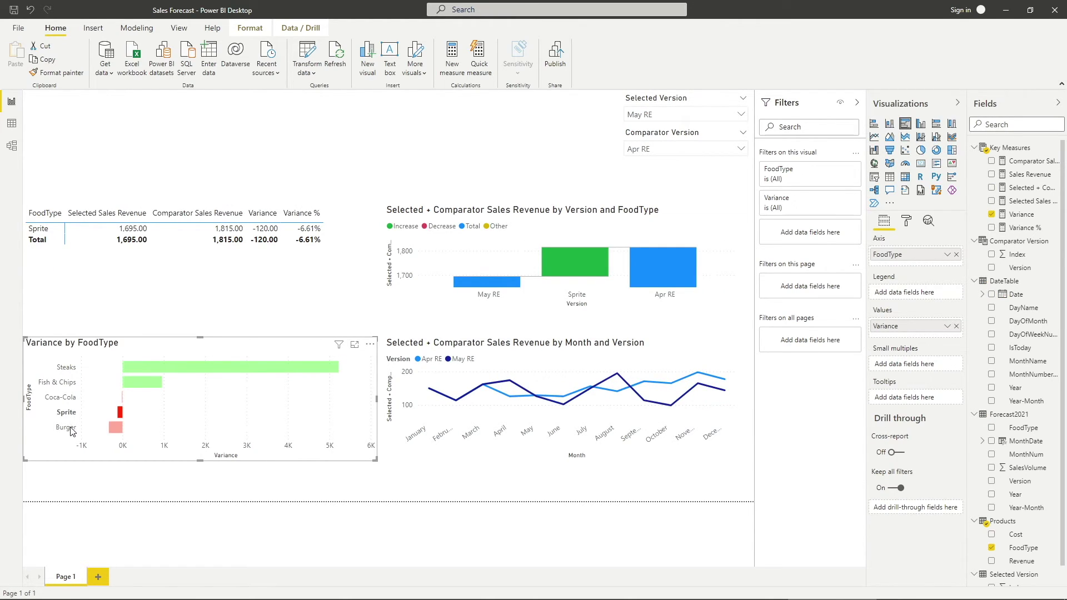
{"action": "left_click", "coordinate": [71, 431]}
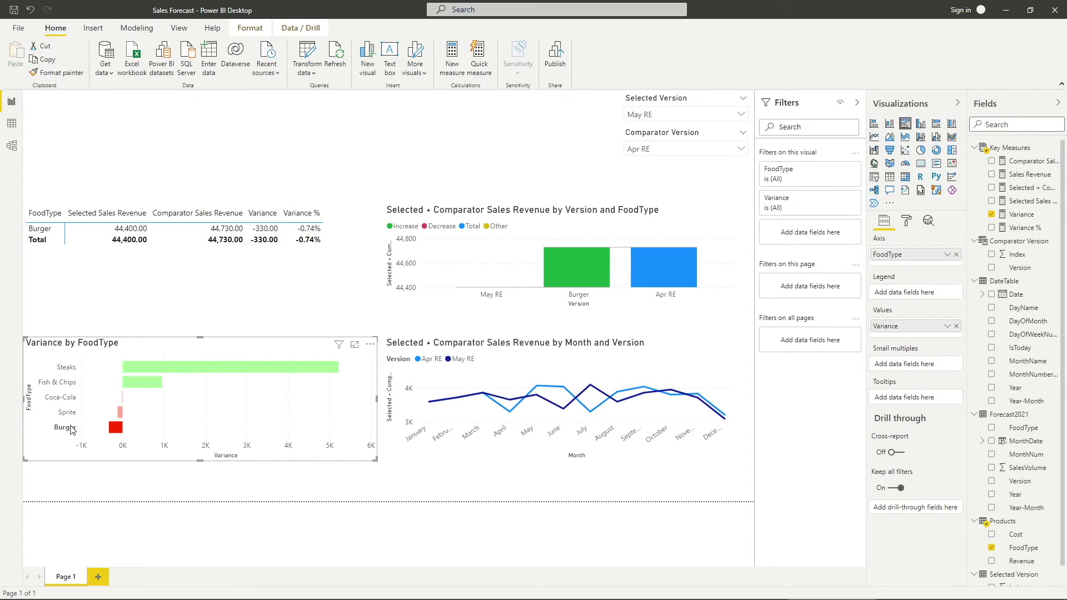
{"action": "left_click", "coordinate": [71, 429]}
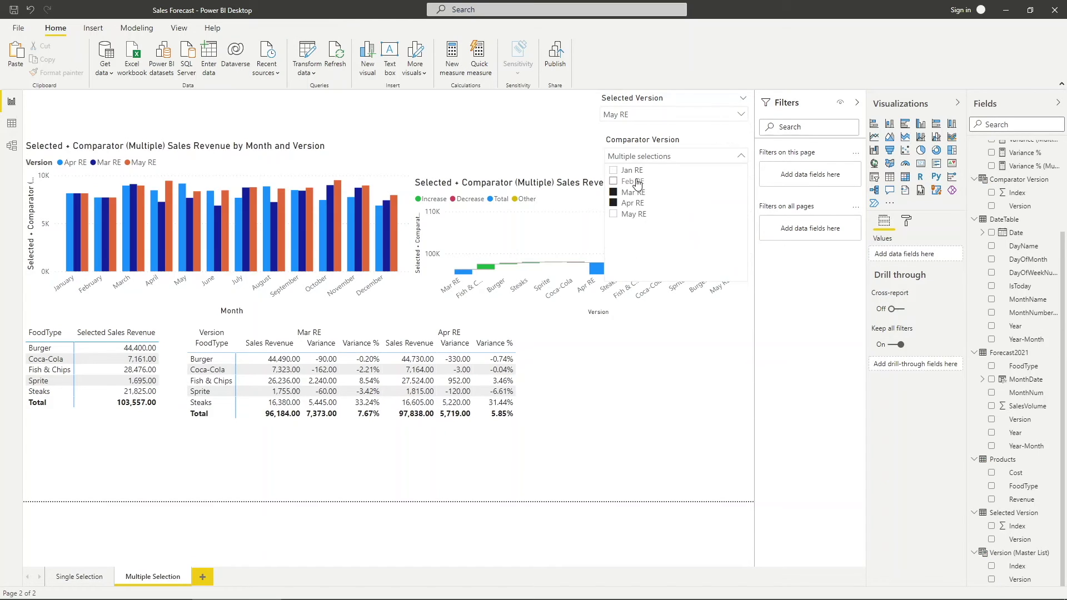
- Add Feb RE to the Comparator Version slicer and select Jan RE as the Selected Version
{"action": "left_click", "coordinate": [638, 184]}
{"action": "left_click", "coordinate": [669, 161]}
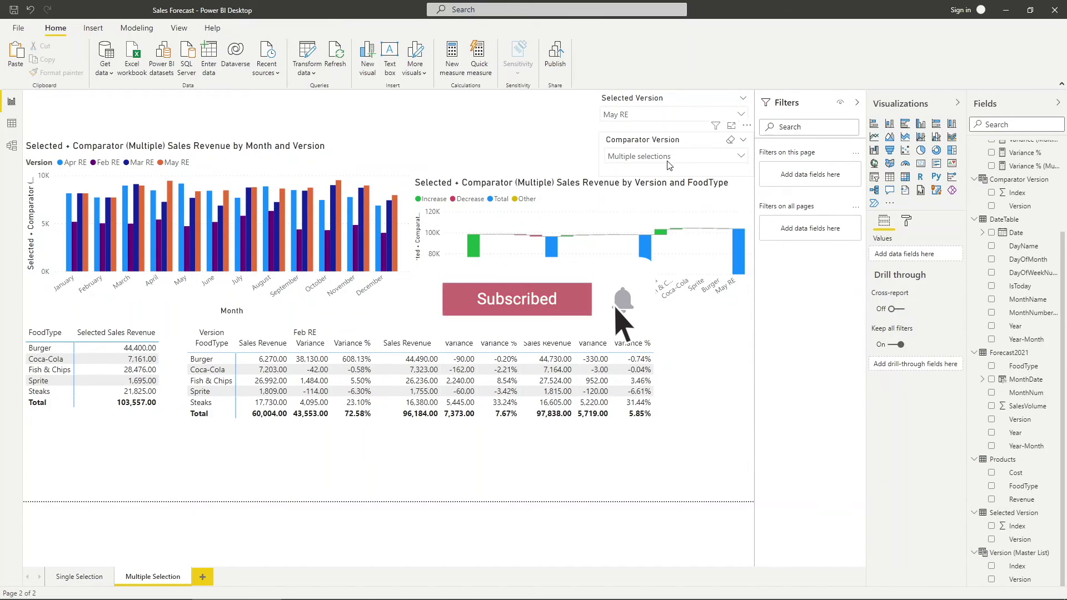
{"action": "left_click", "coordinate": [662, 115]}
{"action": "left_click", "coordinate": [639, 129]}
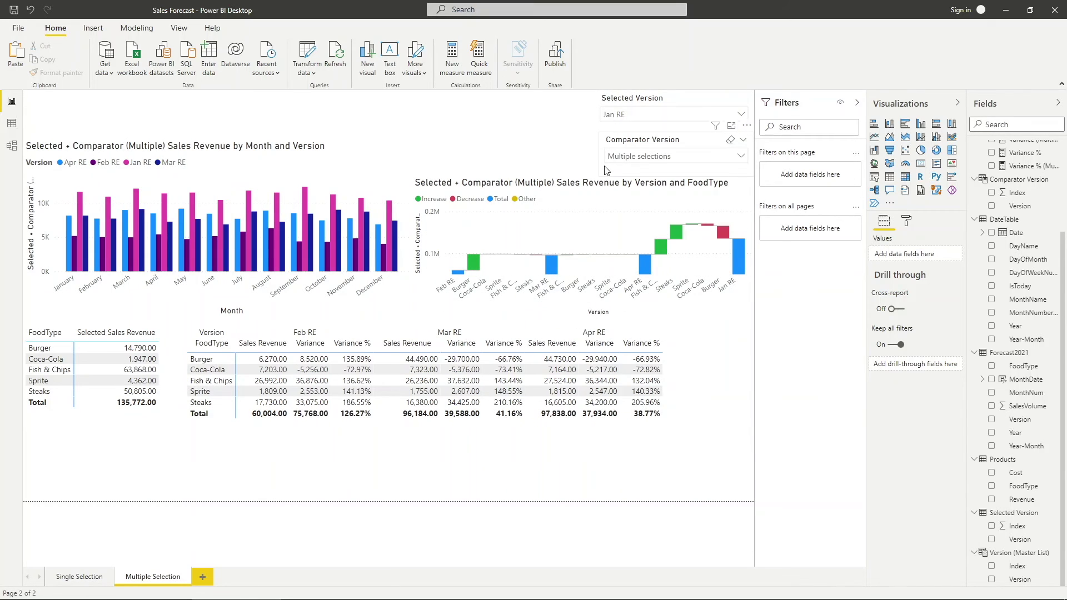